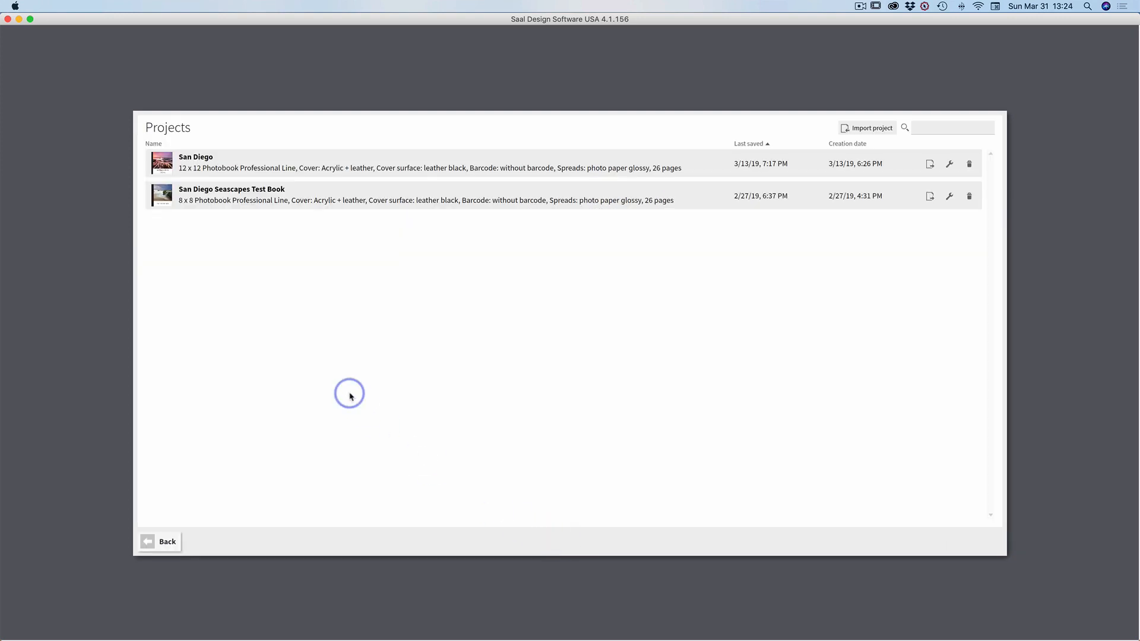
Leave the project list and start designing a new 12 x 12 Photobook Professional Line with its preset cover and paper options
mouse_move(193, 169)
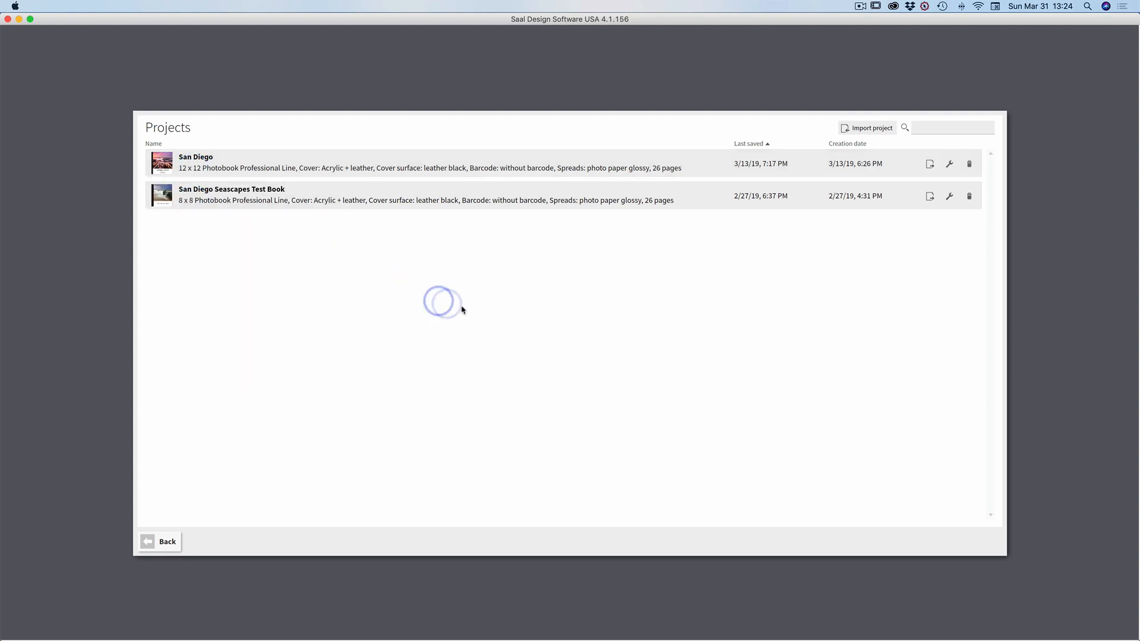
left_click(169, 542)
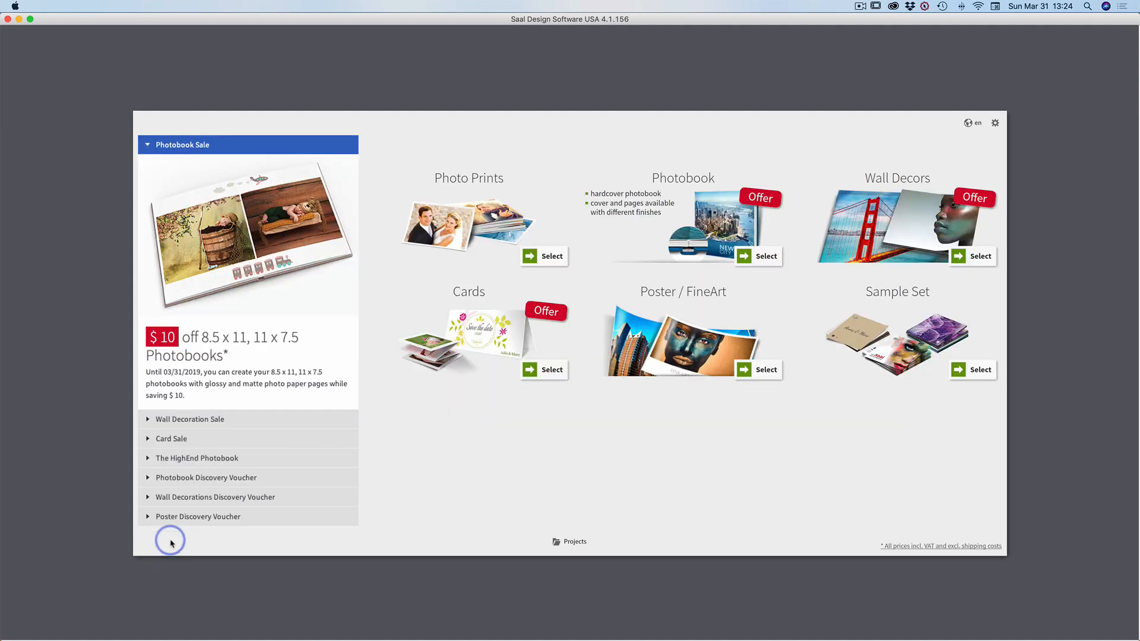
left_click(670, 214)
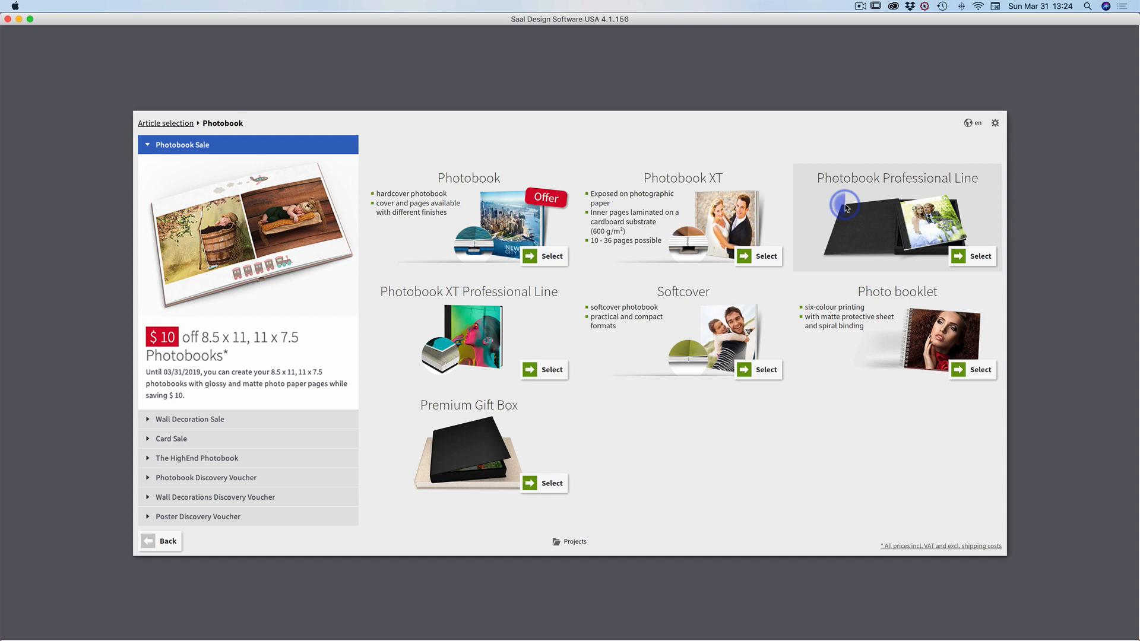
left_click(846, 208)
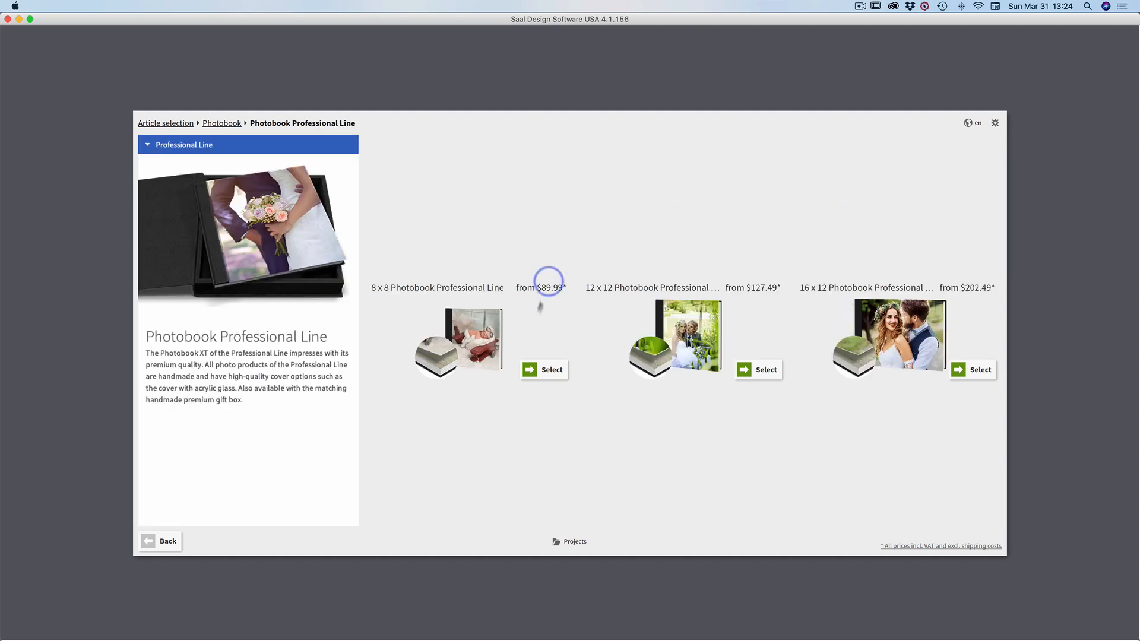
left_click(632, 347)
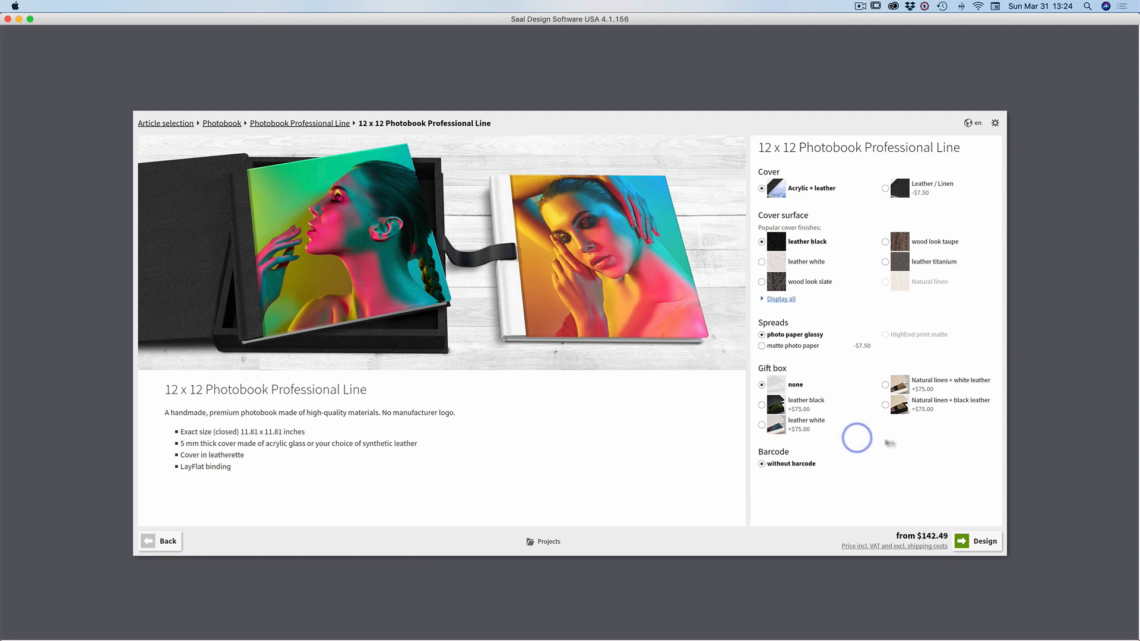
left_click(982, 543)
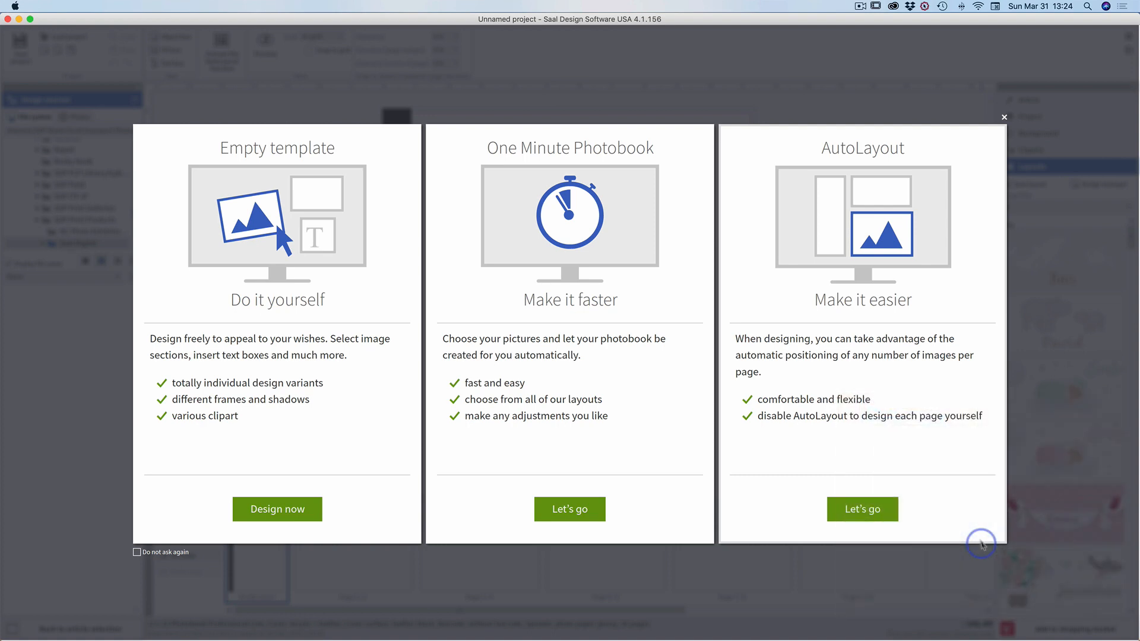
Set the book up with AutoLayout, using the Simple basic design line and 26 pages
left_click(864, 510)
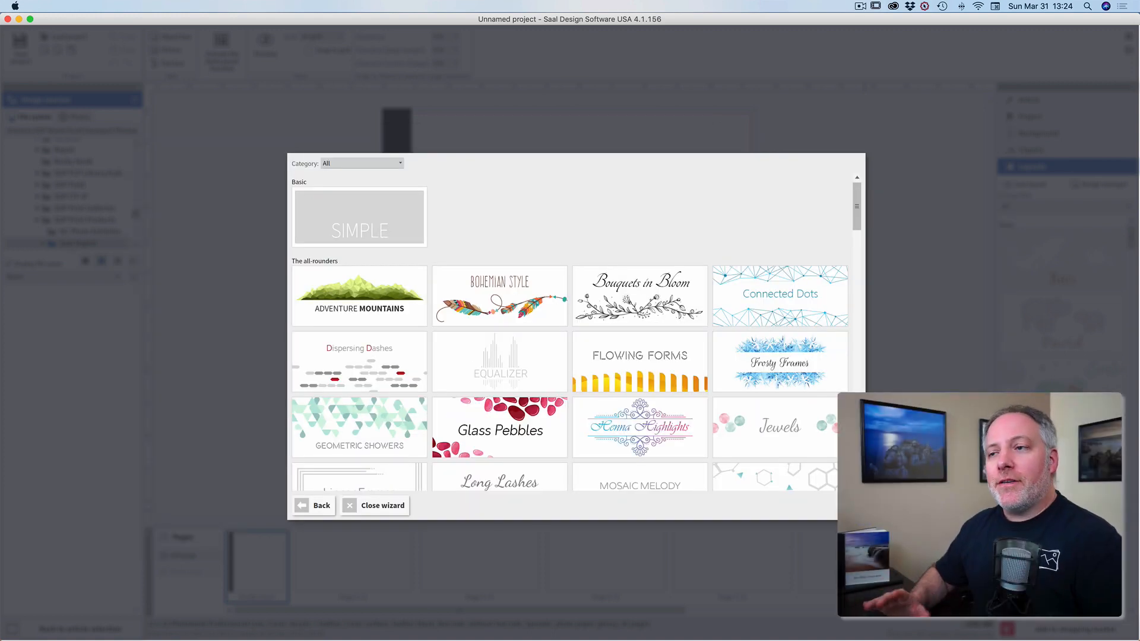
left_click(382, 214)
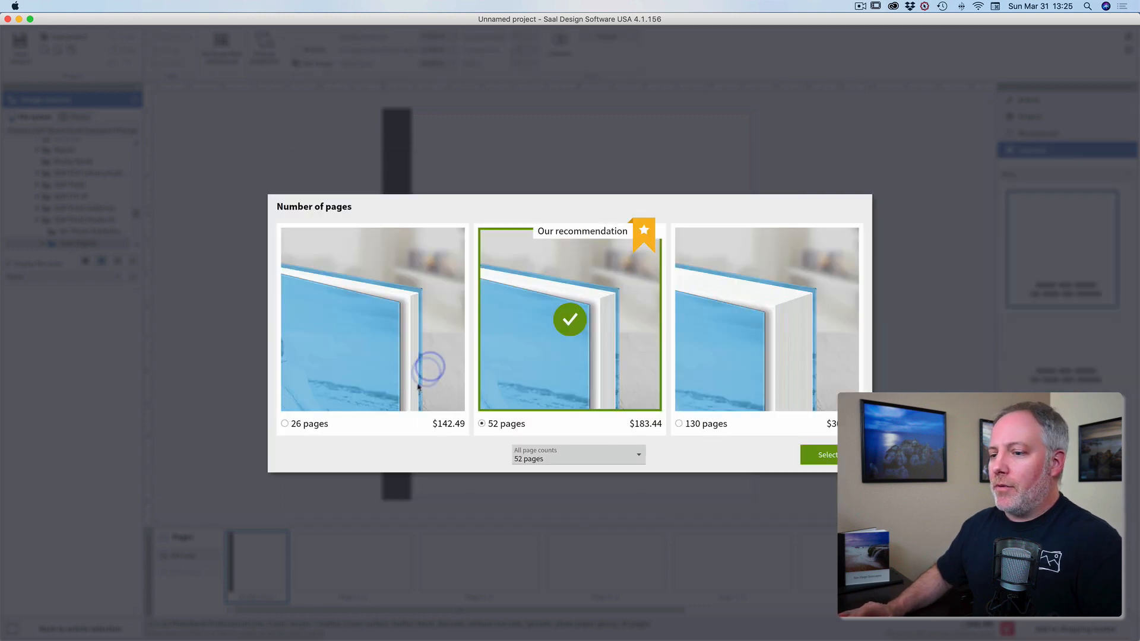
left_click(400, 350)
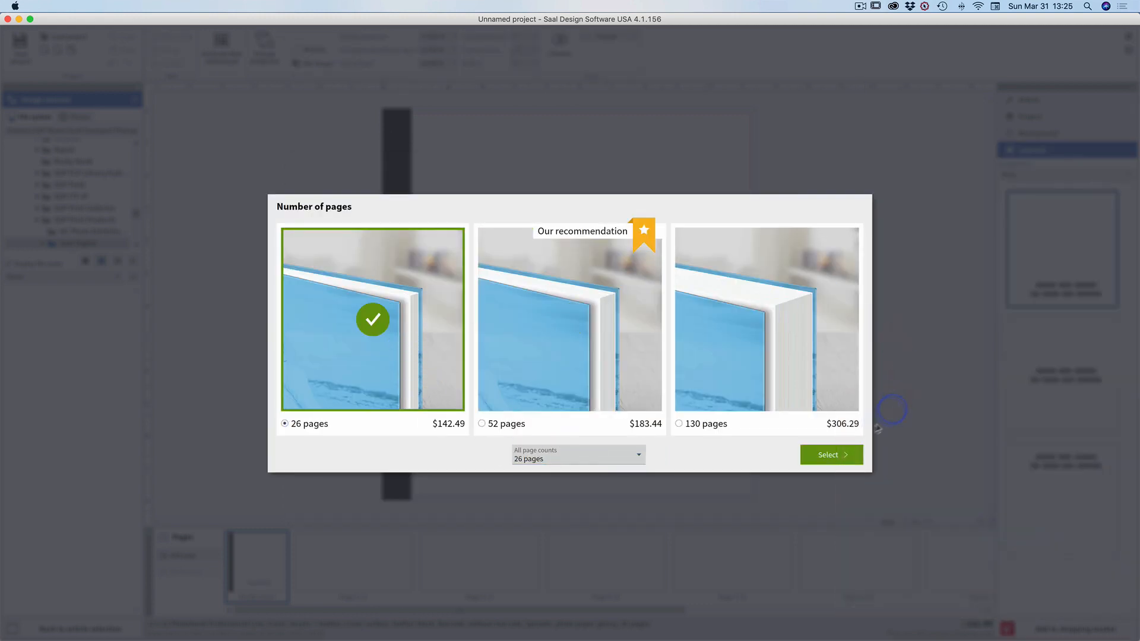
left_click(839, 454)
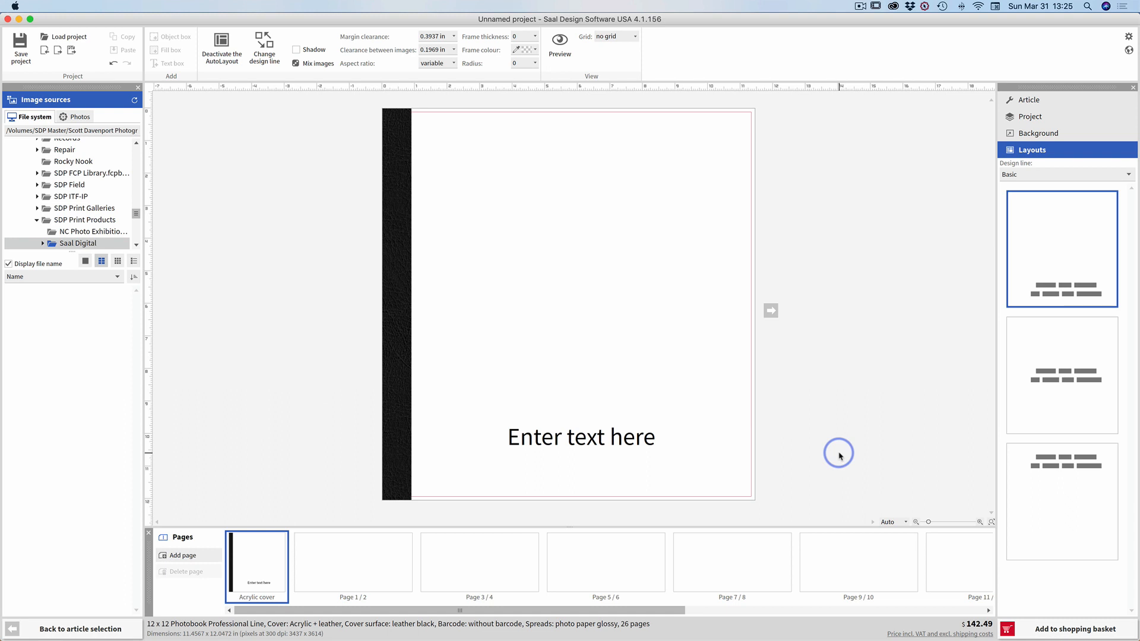
Open the San Diego folder inside Saal Digital as the image source
scroll(77, 196, "down", 5)
scroll(81, 225, "up", 5)
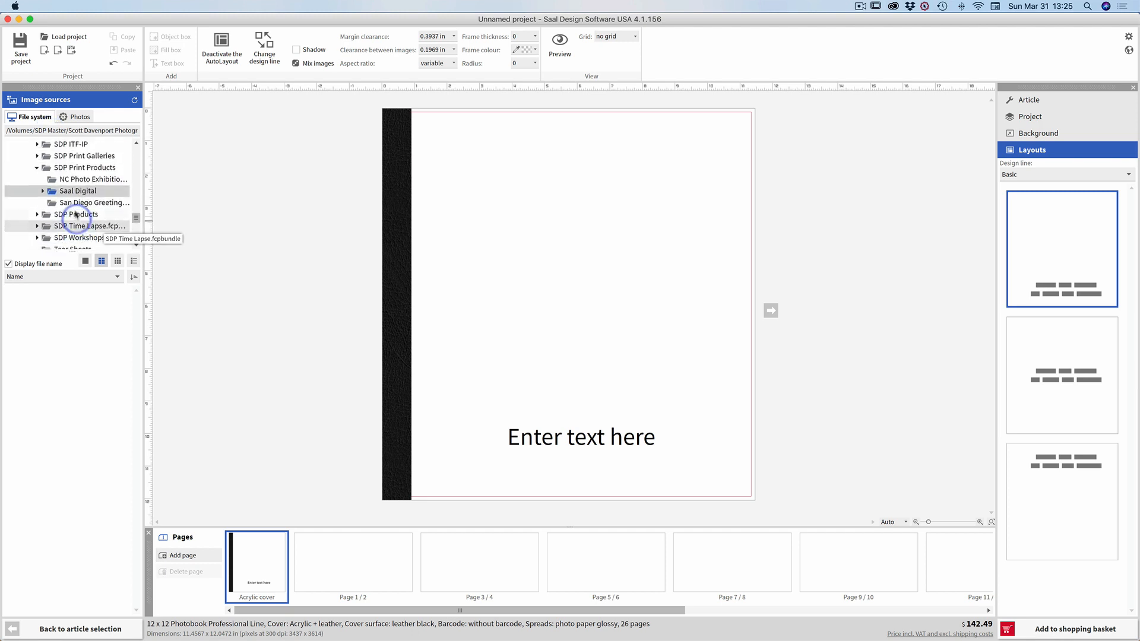
left_click(43, 193)
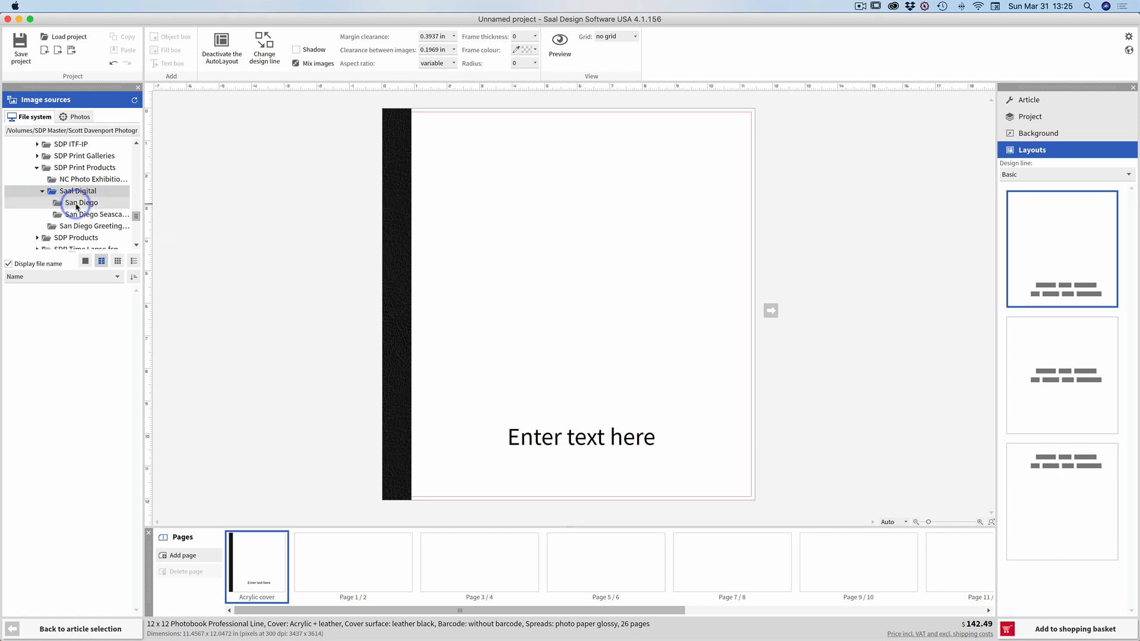
left_click(77, 204)
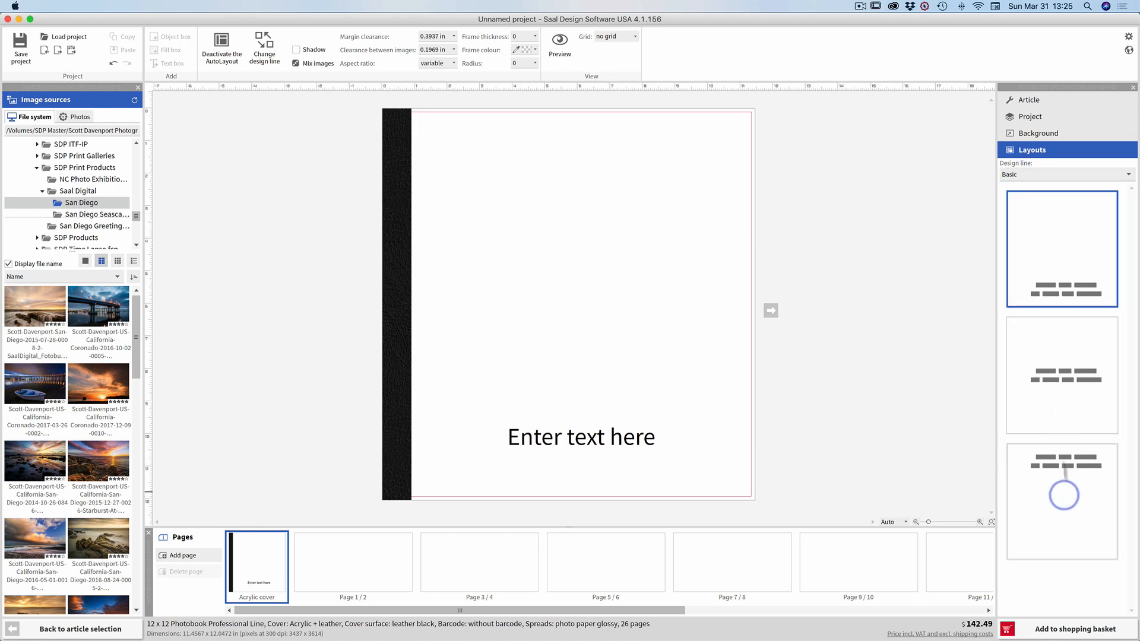
Place the Coronado bridge photo and the boat photo on the page 1 / 2 spread
left_click(364, 550)
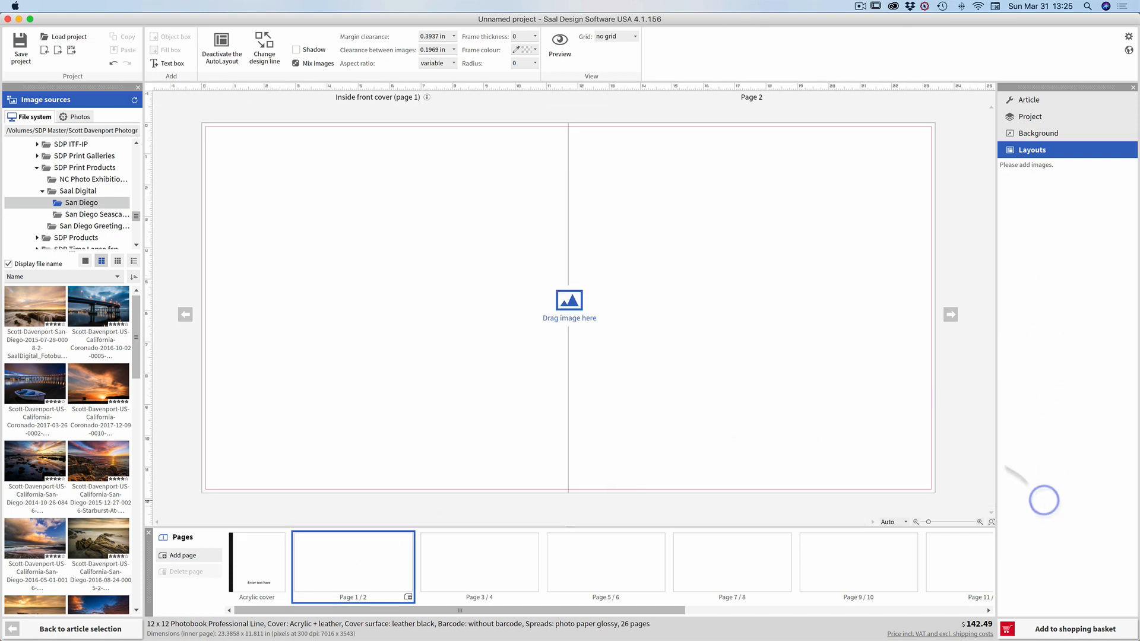
left_click_drag(102, 315, 557, 293)
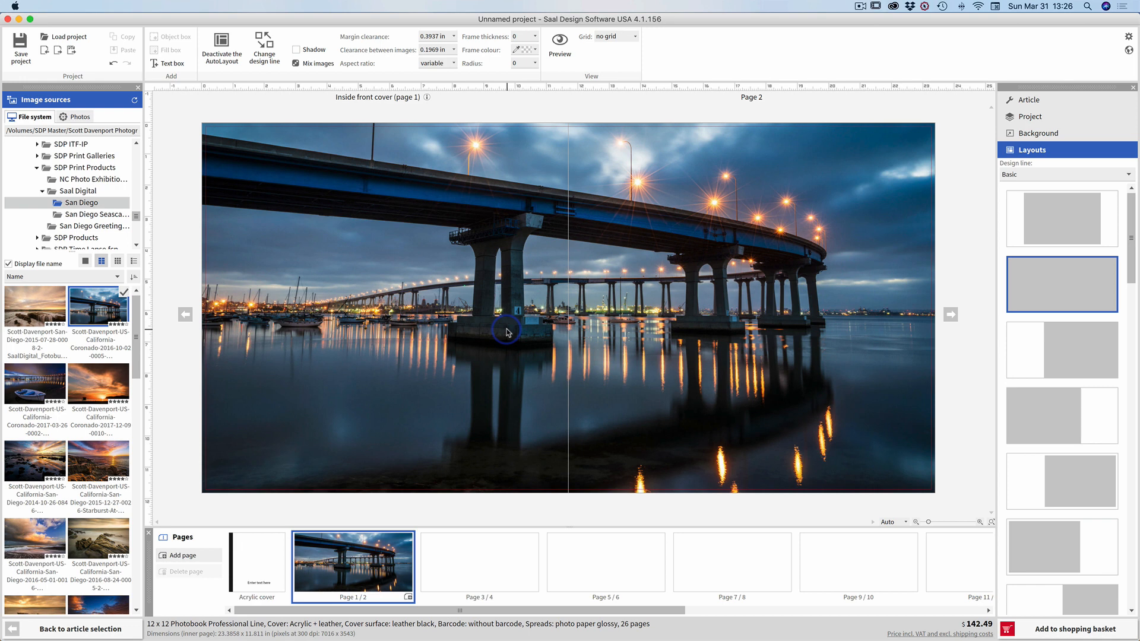
left_click(47, 389)
left_click_drag(47, 389, 337, 297)
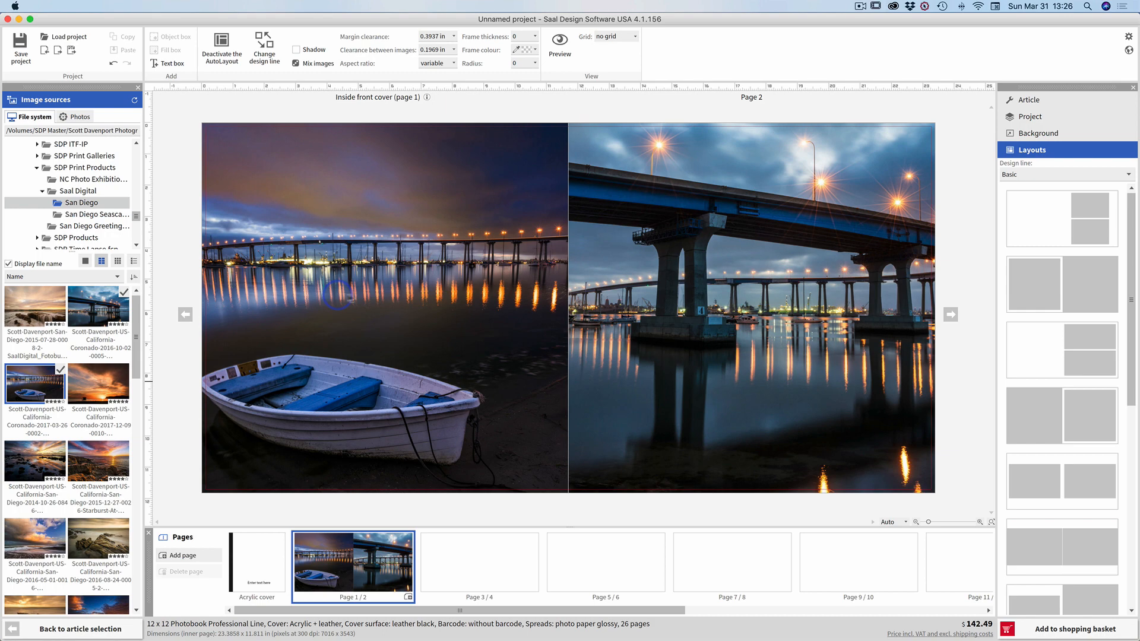
Apply the layout with a full-page image on page 1 and a smaller one on page 2, and swap the two photos
scroll(1088, 350, "down", 4)
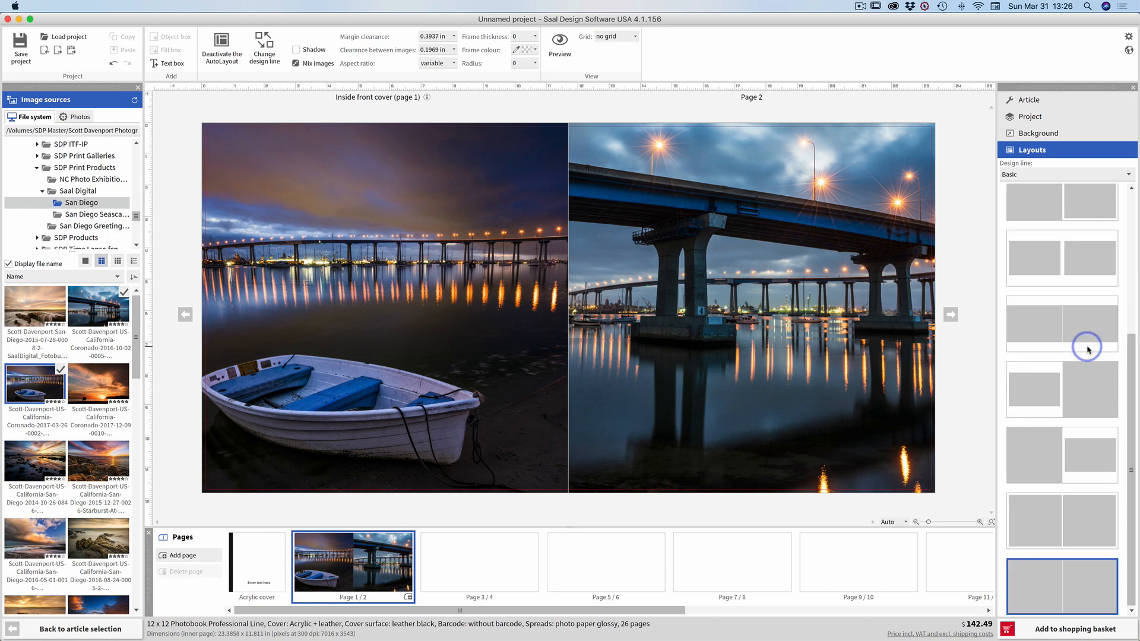
left_click(1078, 375)
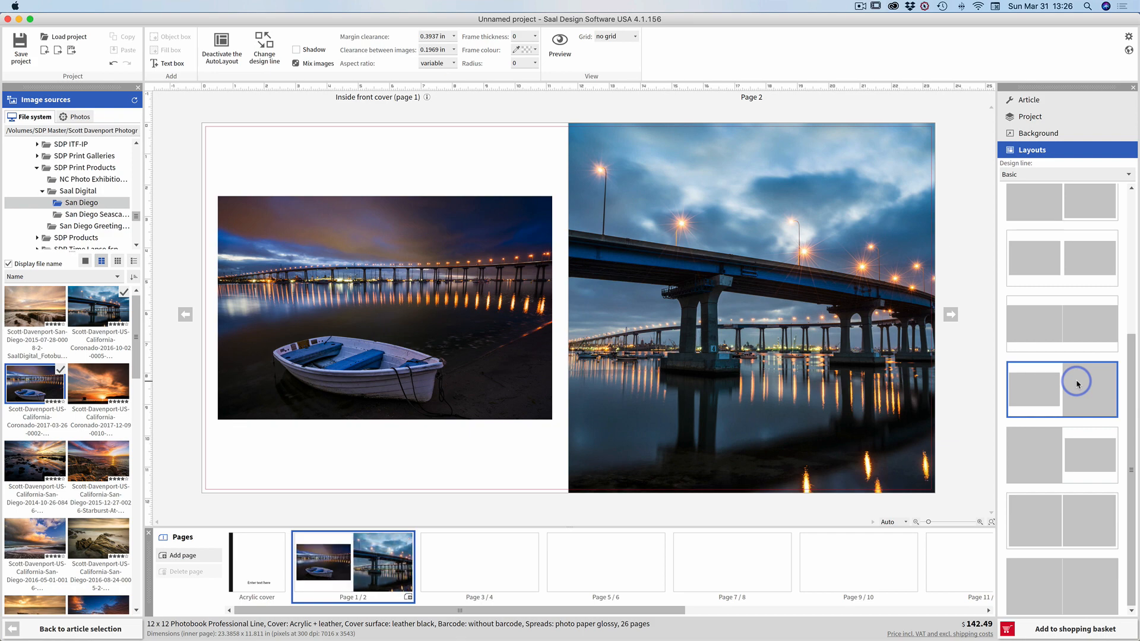
left_click(1063, 438)
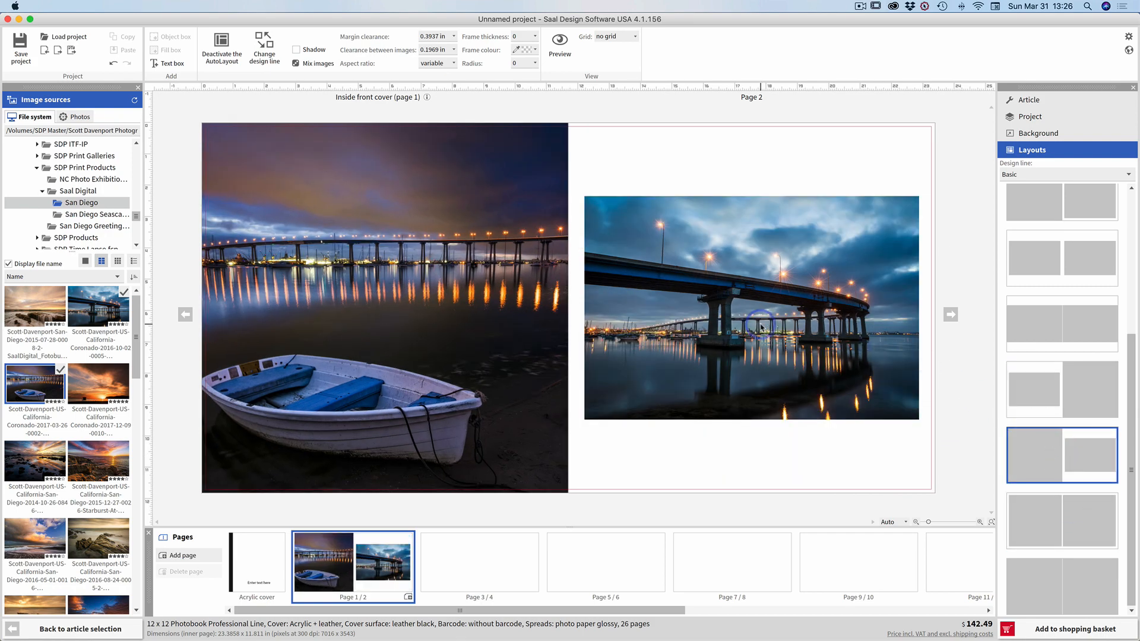
left_click(761, 326)
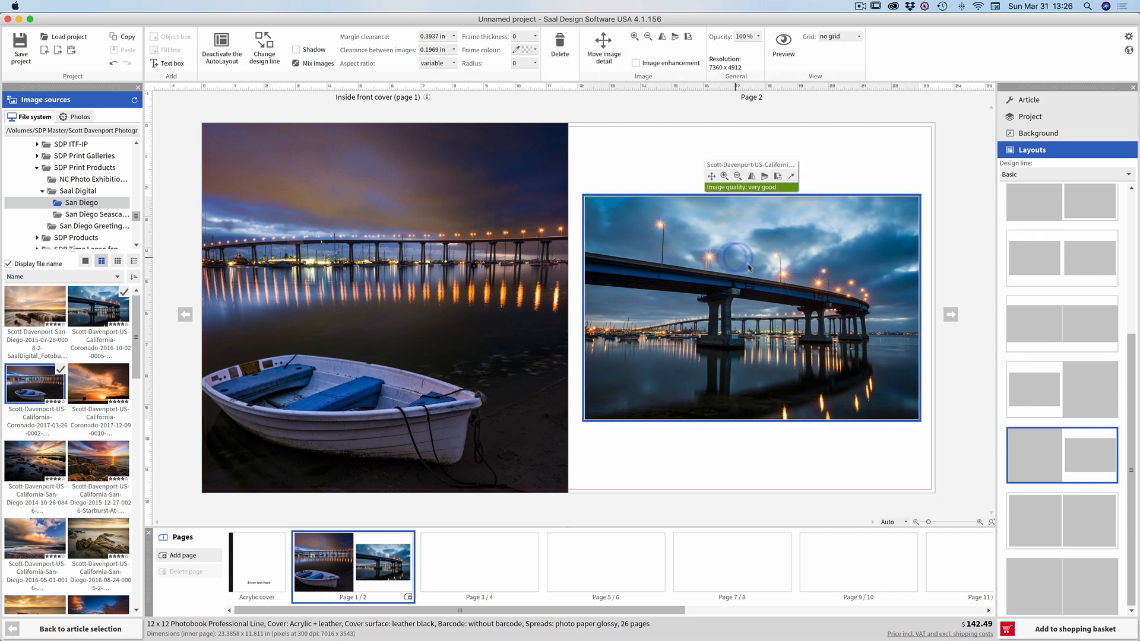
left_click_drag(740, 289, 396, 309)
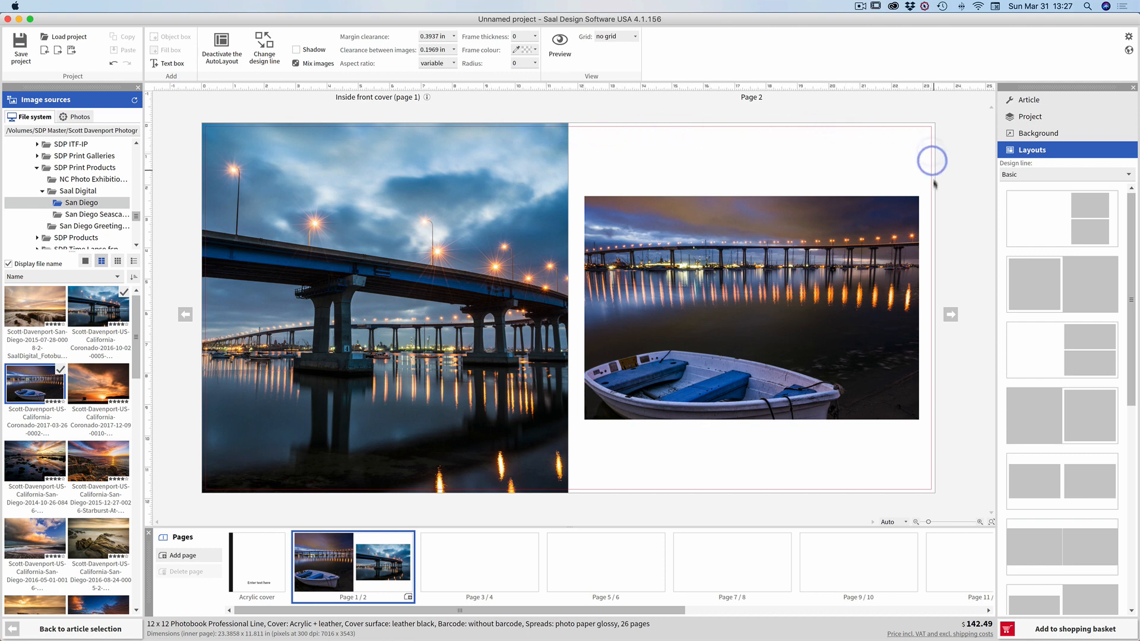
Move the boat photo's image detail on page 2 and zoom it out so the whole boat fits within the frame
left_click(739, 359)
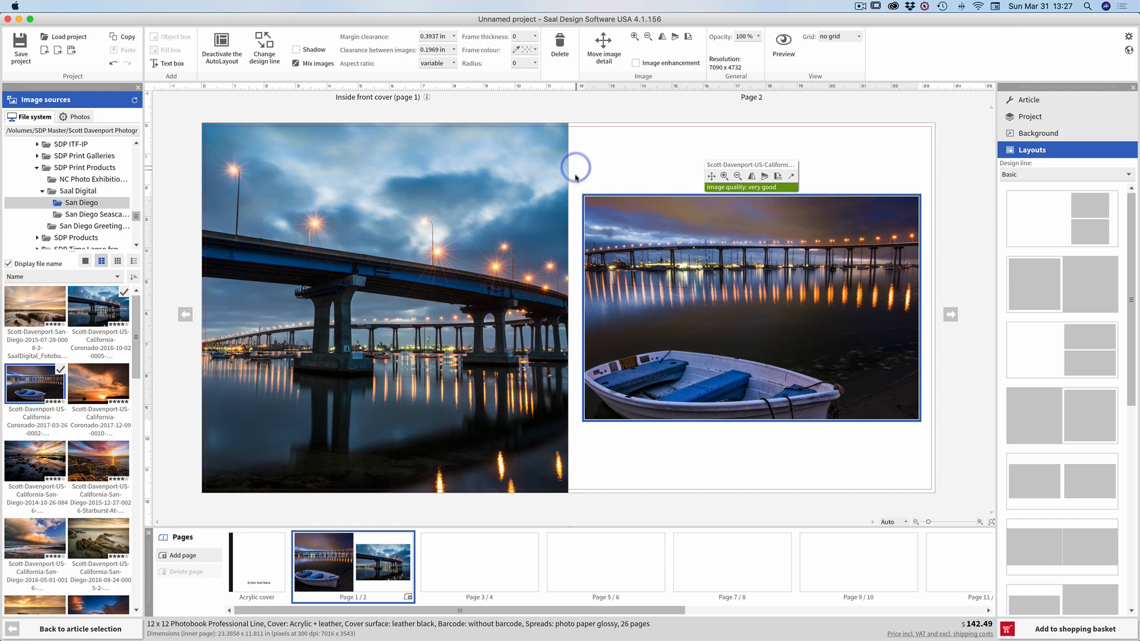
left_click(712, 178)
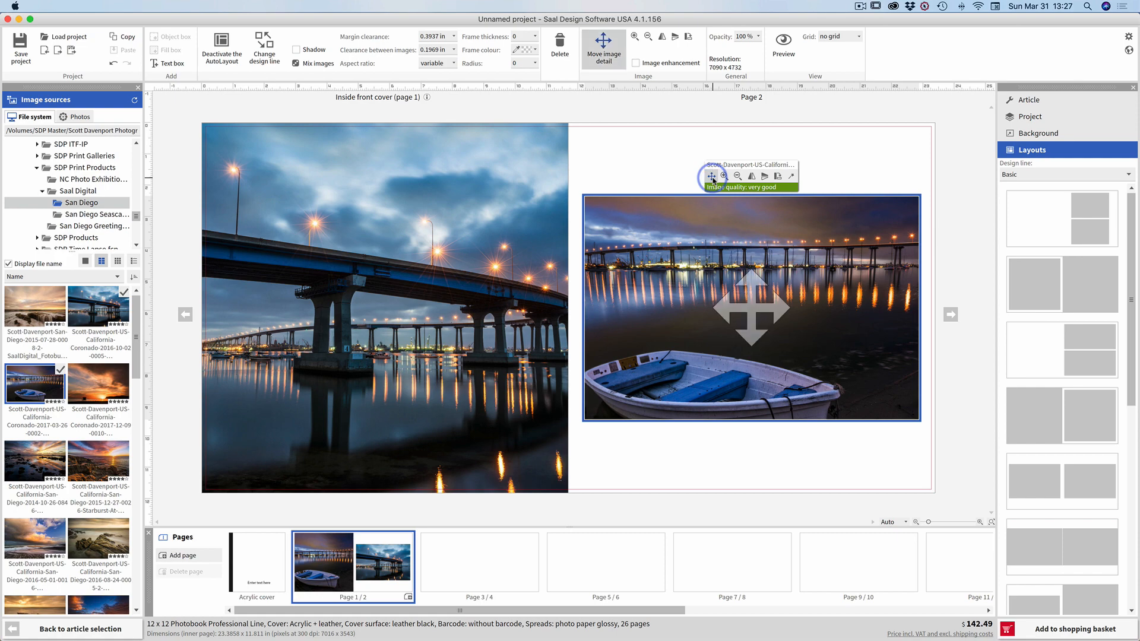
left_click_drag(739, 304, 764, 263)
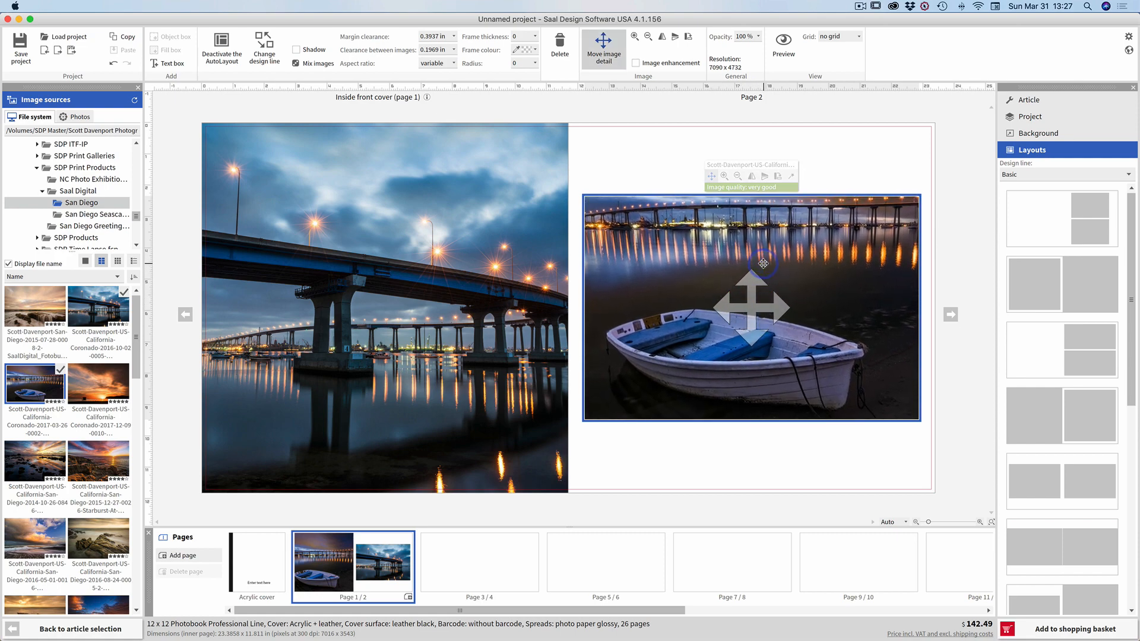
left_click(738, 177)
left_click(738, 177)
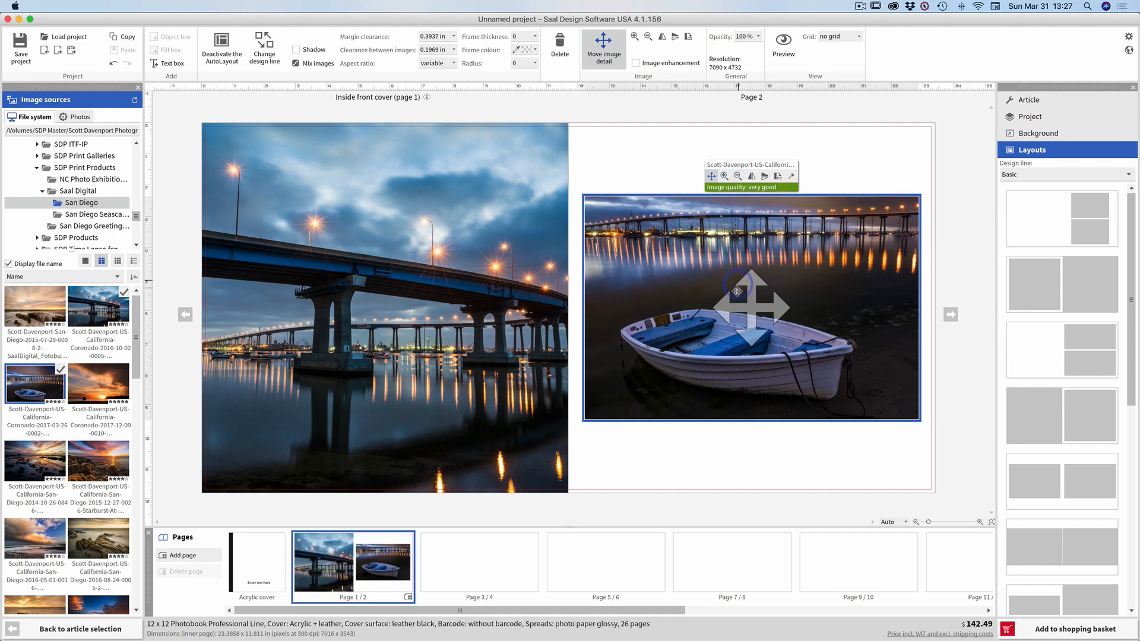
left_click_drag(744, 304, 742, 303)
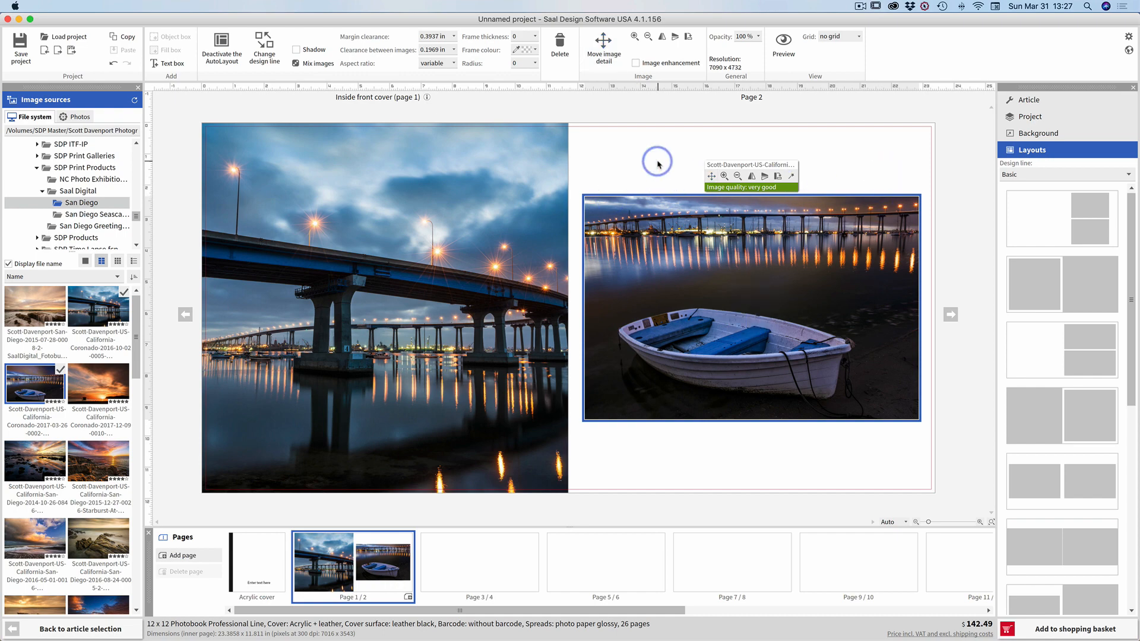
Deactivate AutoLayout for the spread and enlarge the boat photo to about 11.18 x 7.35 in, extending it past the outer page edge
left_click(223, 58)
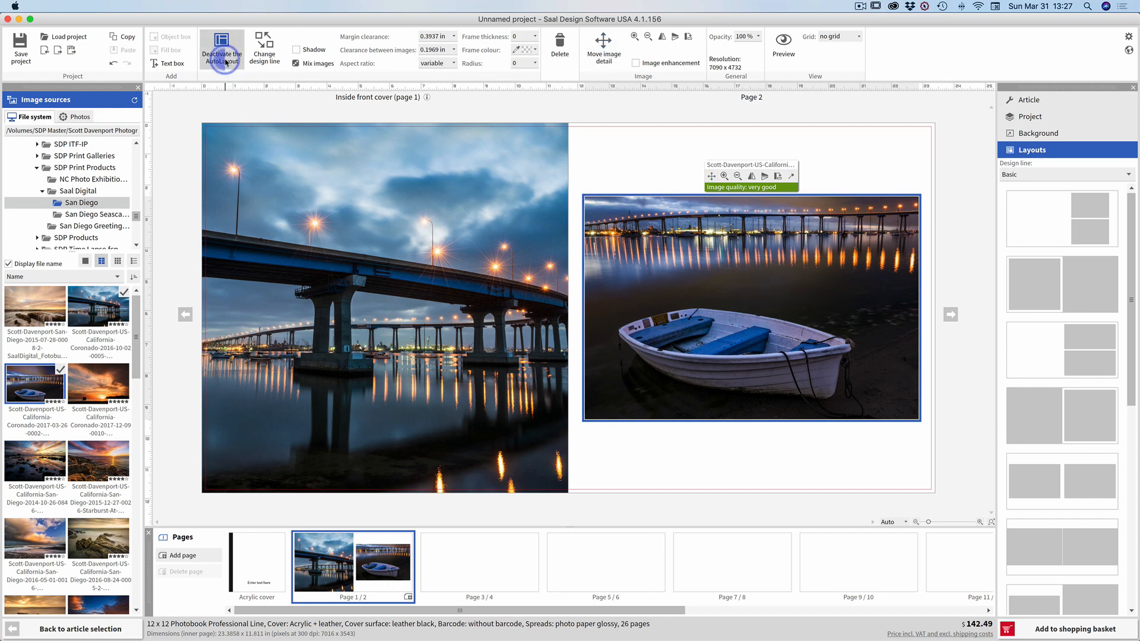
left_click(768, 280)
left_click_drag(919, 196, 925, 191)
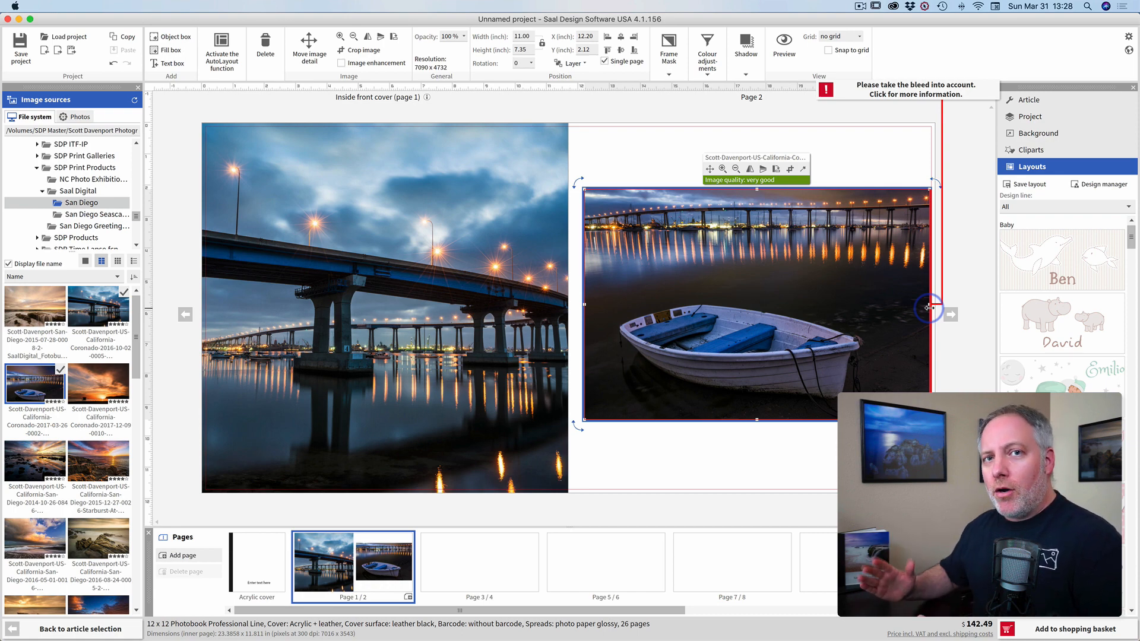
left_click_drag(930, 306, 936, 306)
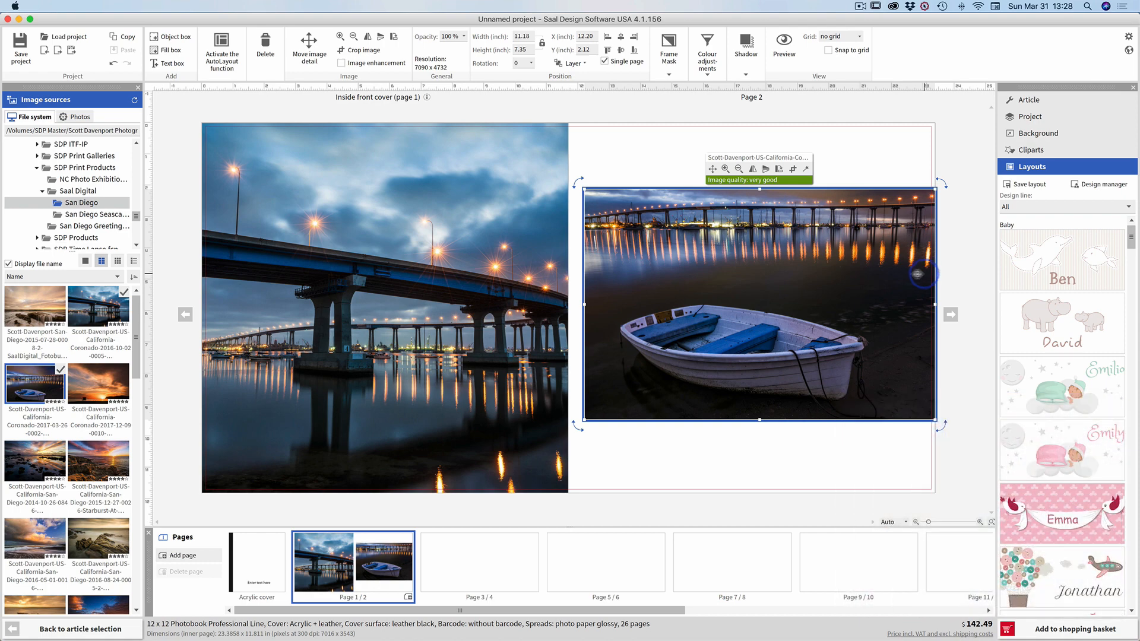
Place the seascape sunset photo on the acrylic cover and apply the layout that fills the whole cover without text
left_click(267, 551)
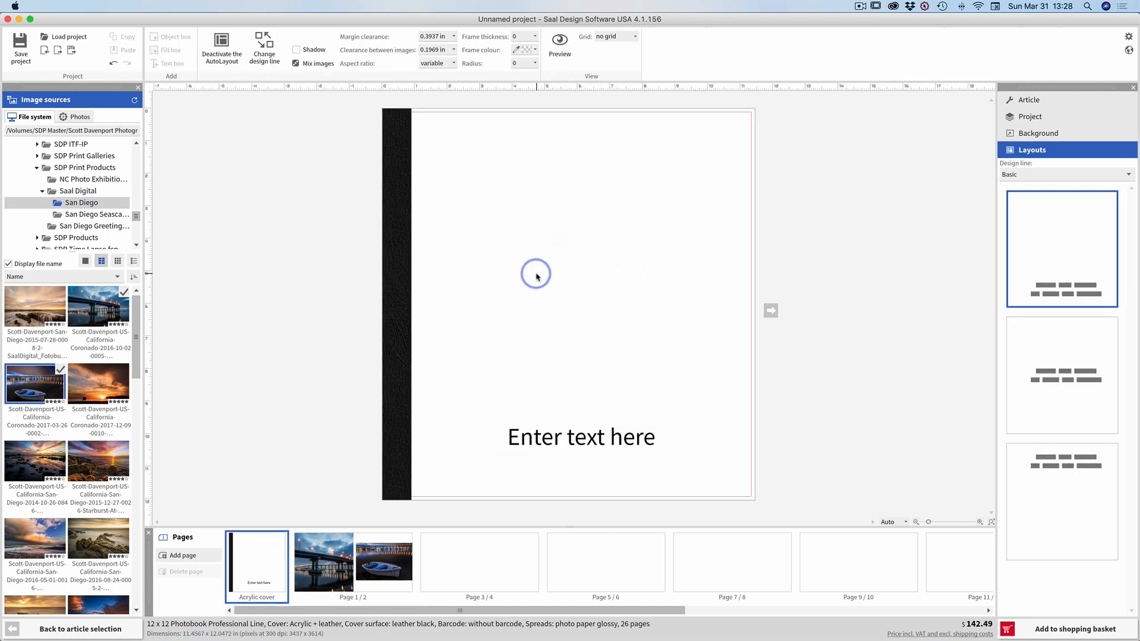
left_click(51, 313)
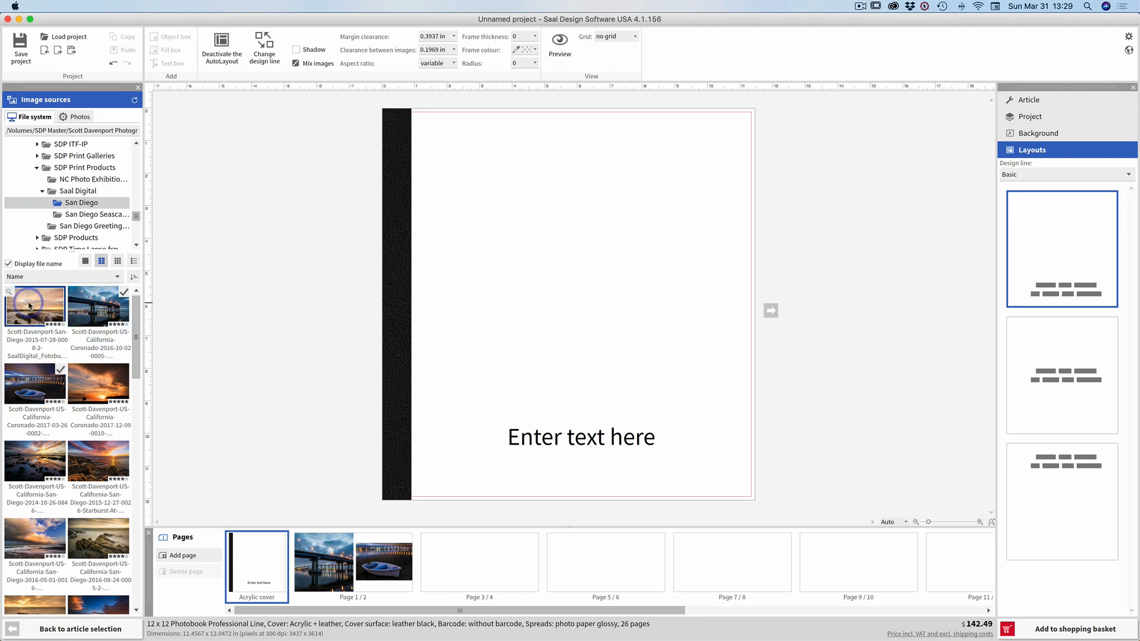
left_click_drag(29, 306, 504, 221)
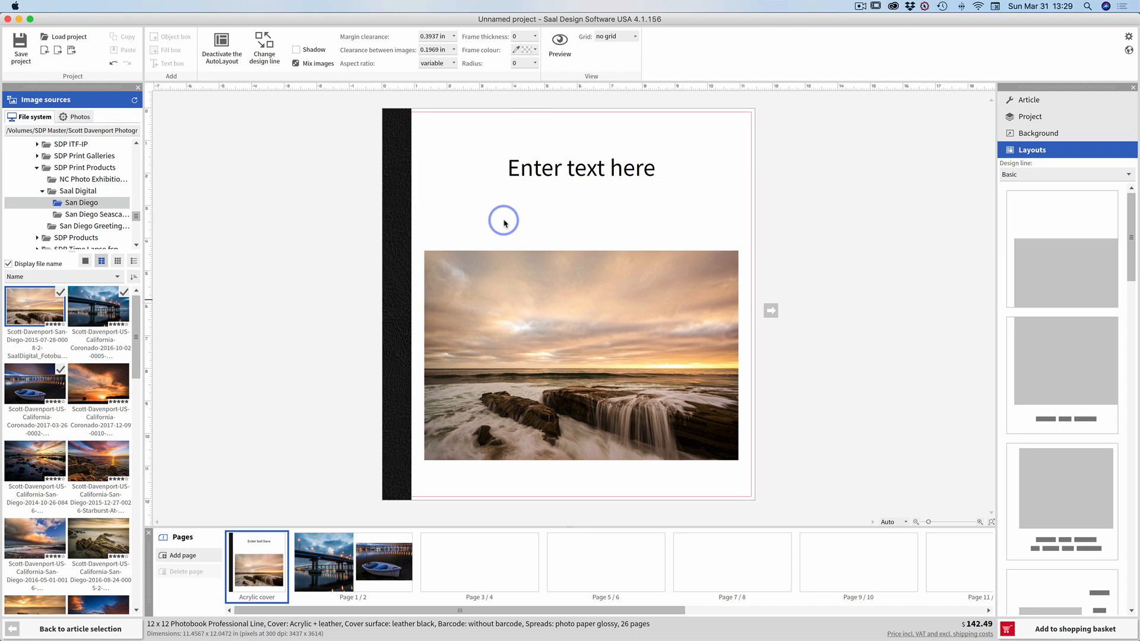
scroll(1057, 400, "down", 10)
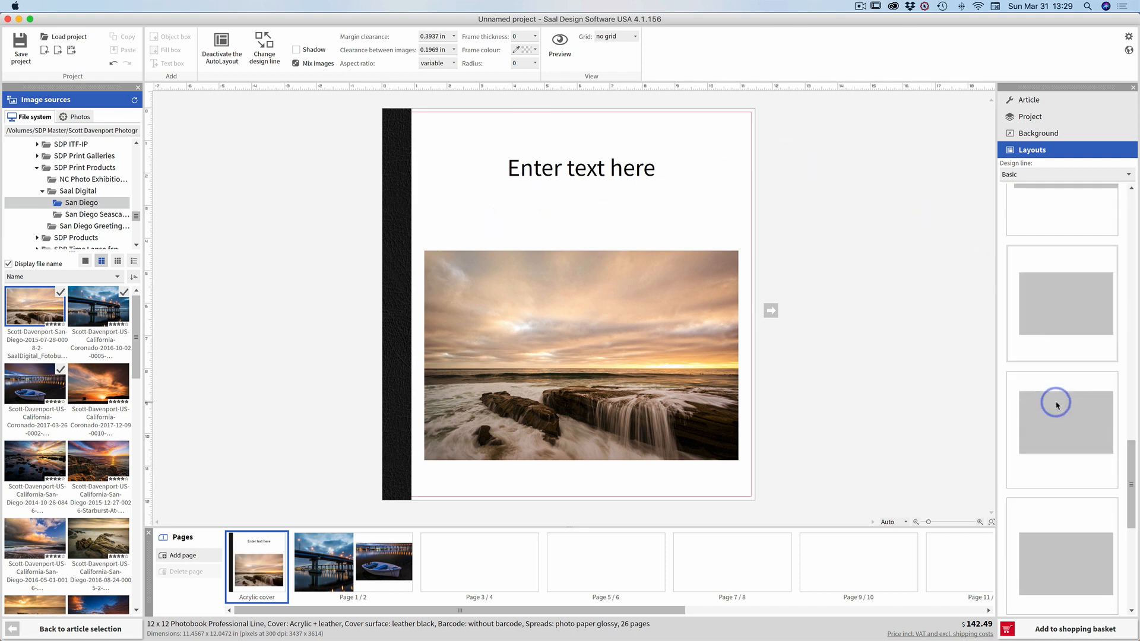
left_click(1047, 538)
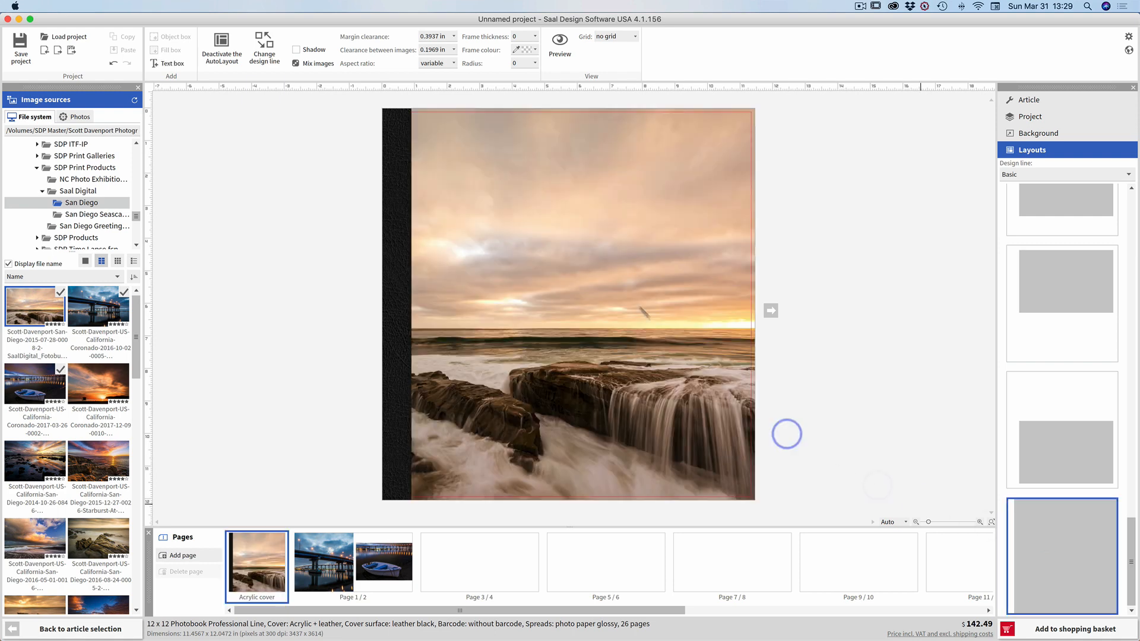
Move the image detail of the seascape photo on the acrylic cover sideways so more of the rocks on its left shows
left_click(597, 271)
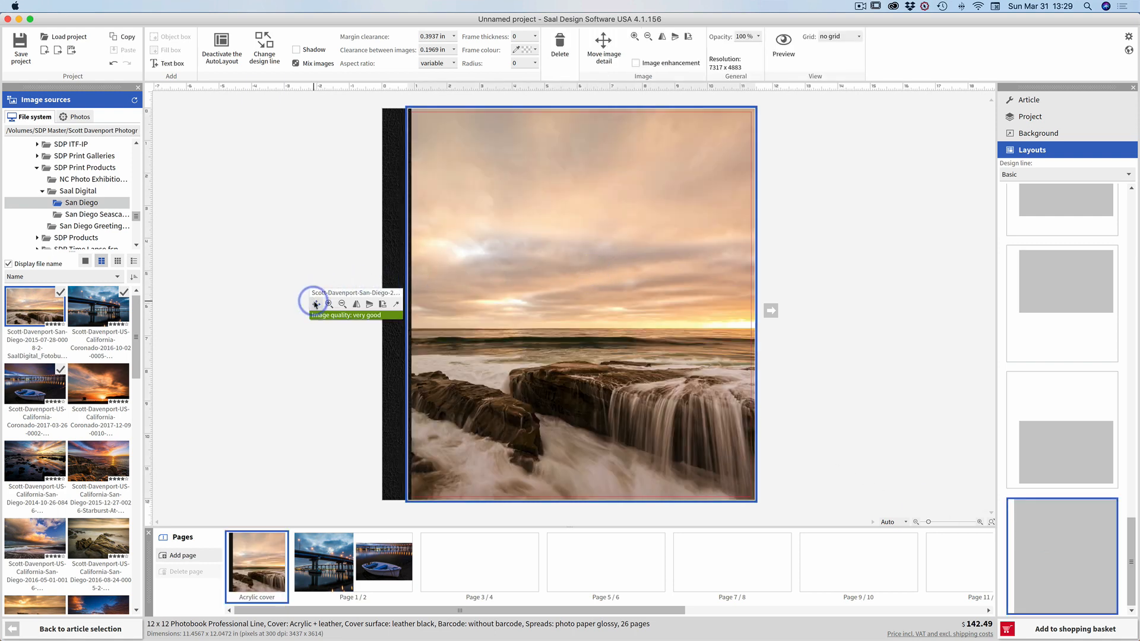
left_click(316, 304)
left_click_drag(522, 275, 561, 272)
left_click(316, 304)
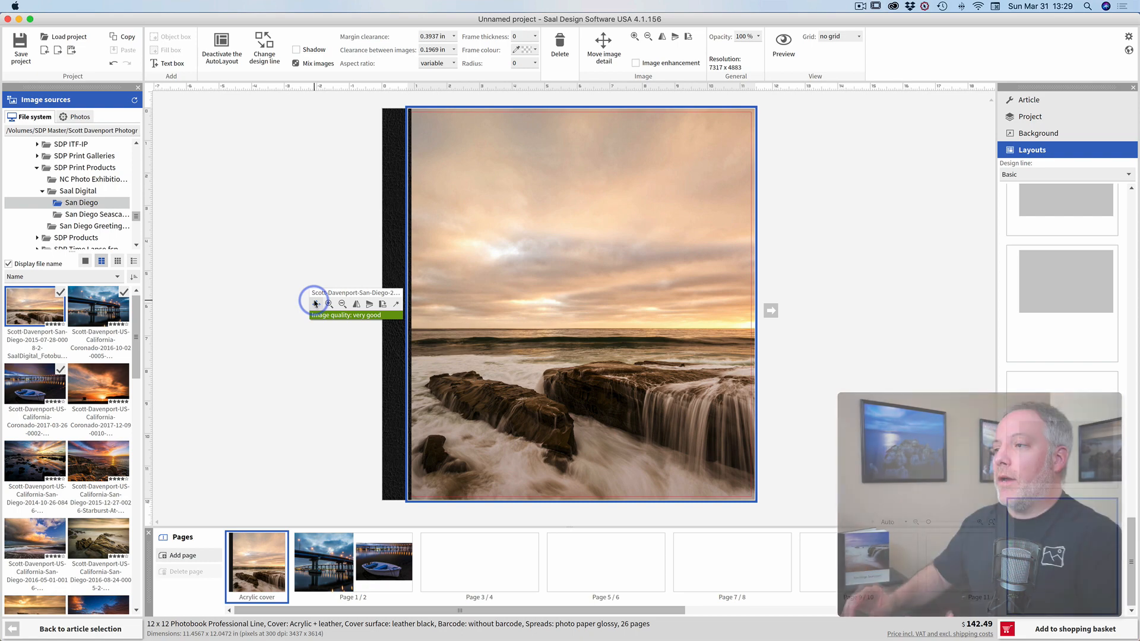
Deactivate AutoLayout for the acrylic cover and open the PhotoLogo folder inside the Logo folder as image source
left_click(222, 47)
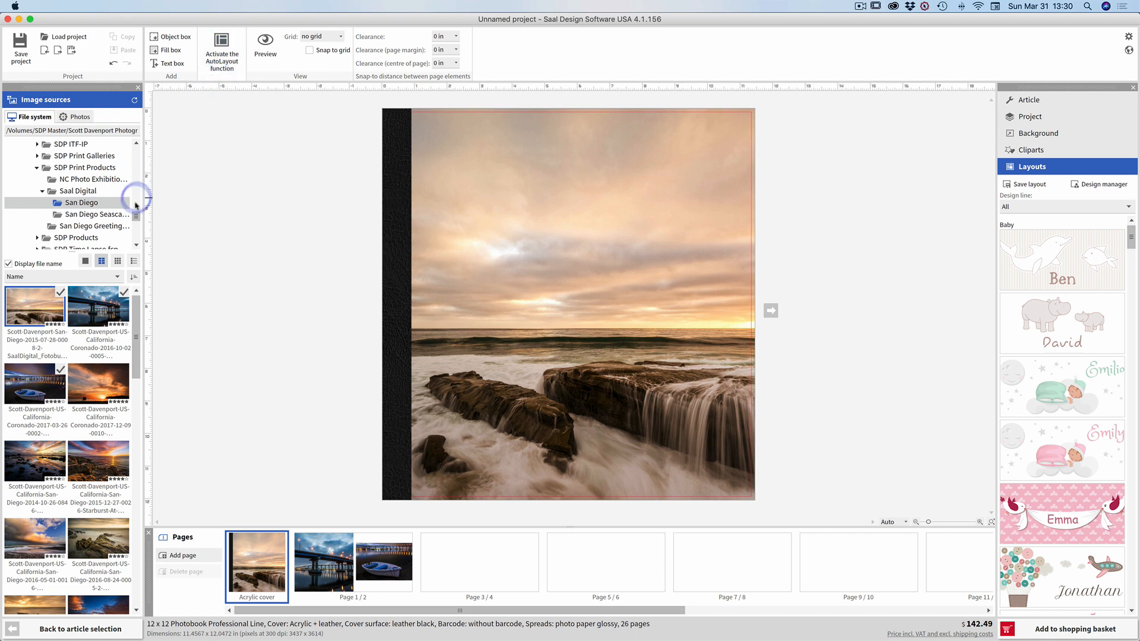
left_click_drag(136, 216, 135, 188)
left_click(38, 231)
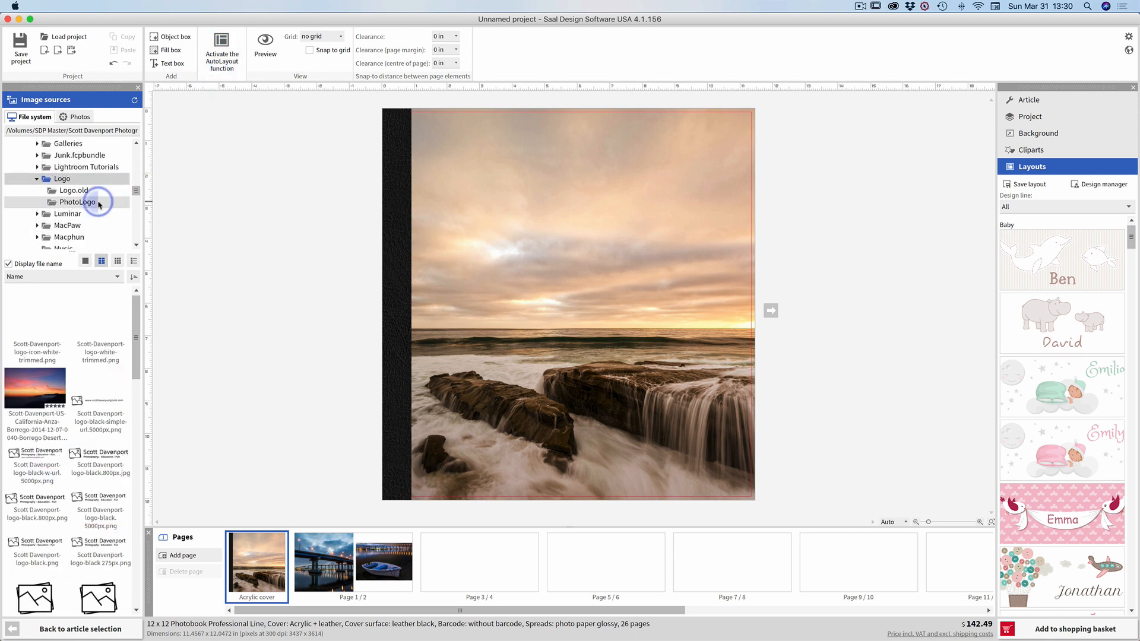
left_click(101, 201)
Insert the Script-Icon-Black3 logo as a separate image on the cover and move it to about X 2.42, Y 0.42 in above the horizon
left_click(100, 410)
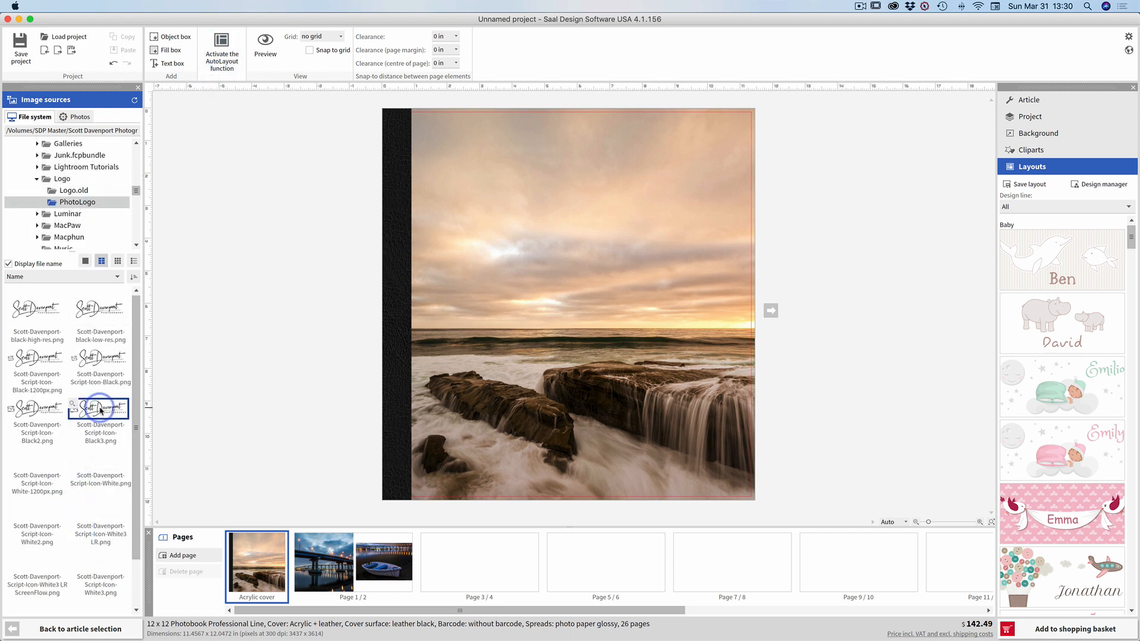
left_click_drag(104, 404, 456, 224)
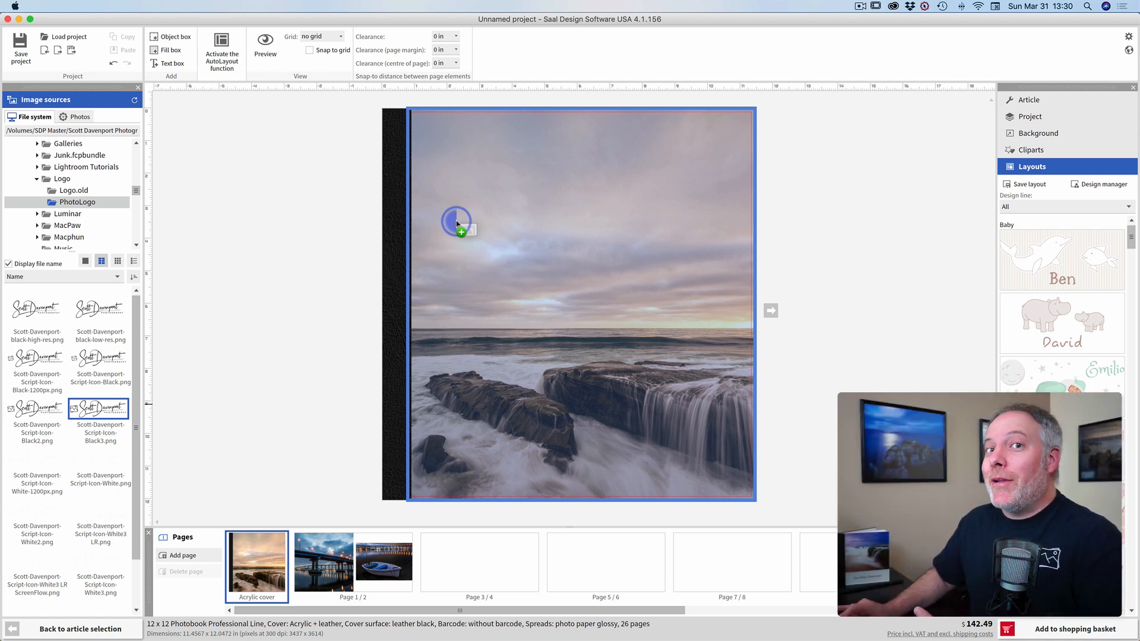
left_click_drag(456, 222, 120, 406)
right_click(122, 406)
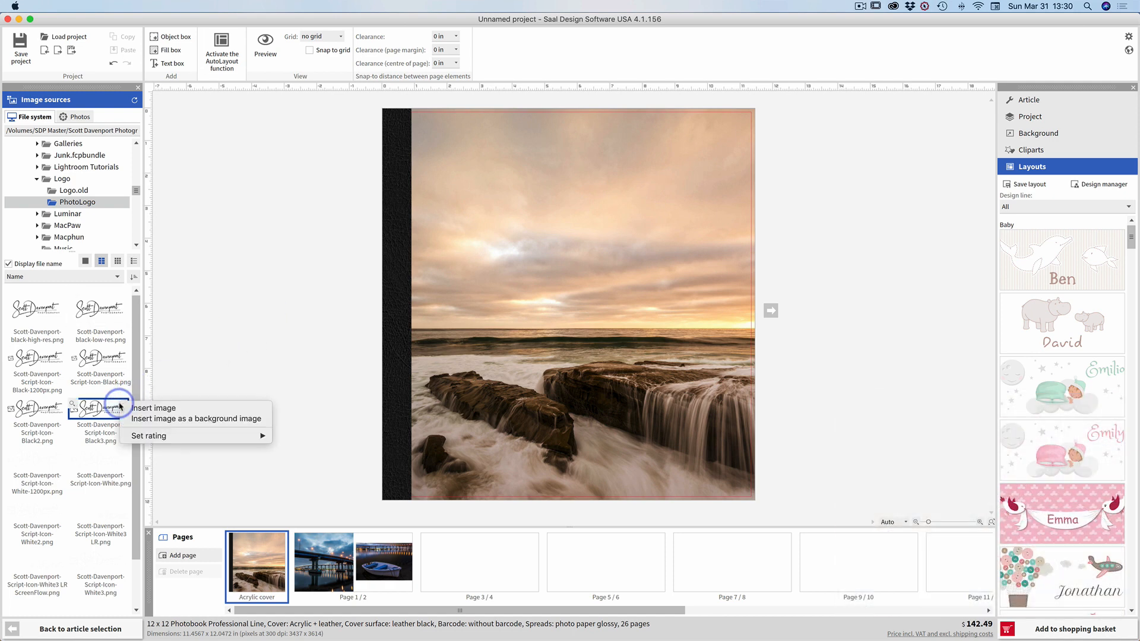
left_click(133, 408)
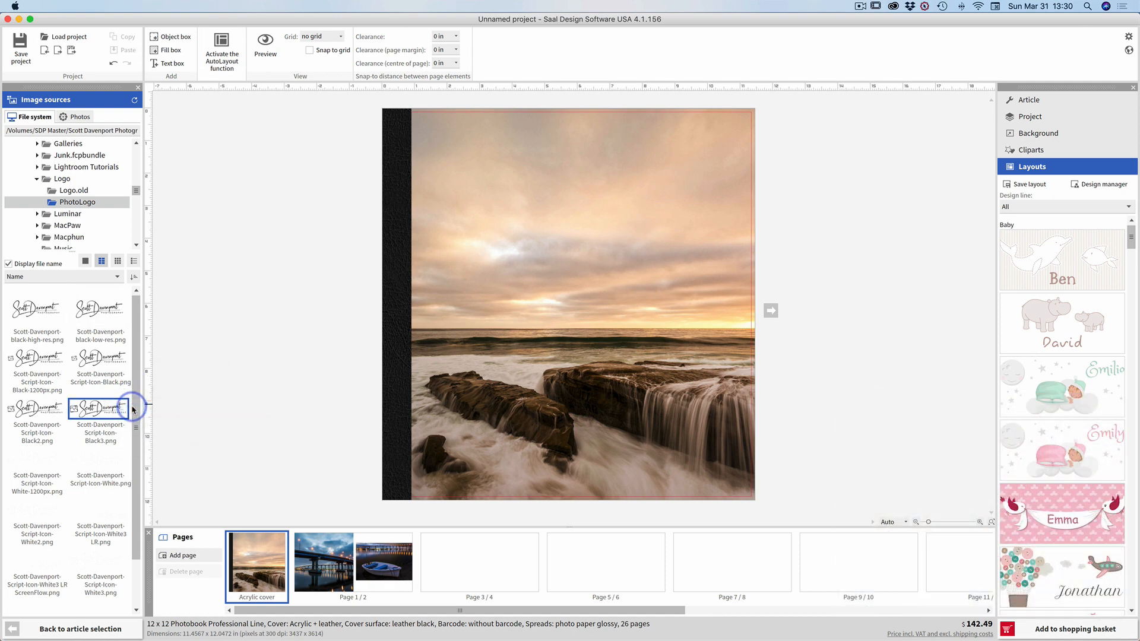
left_click(493, 288)
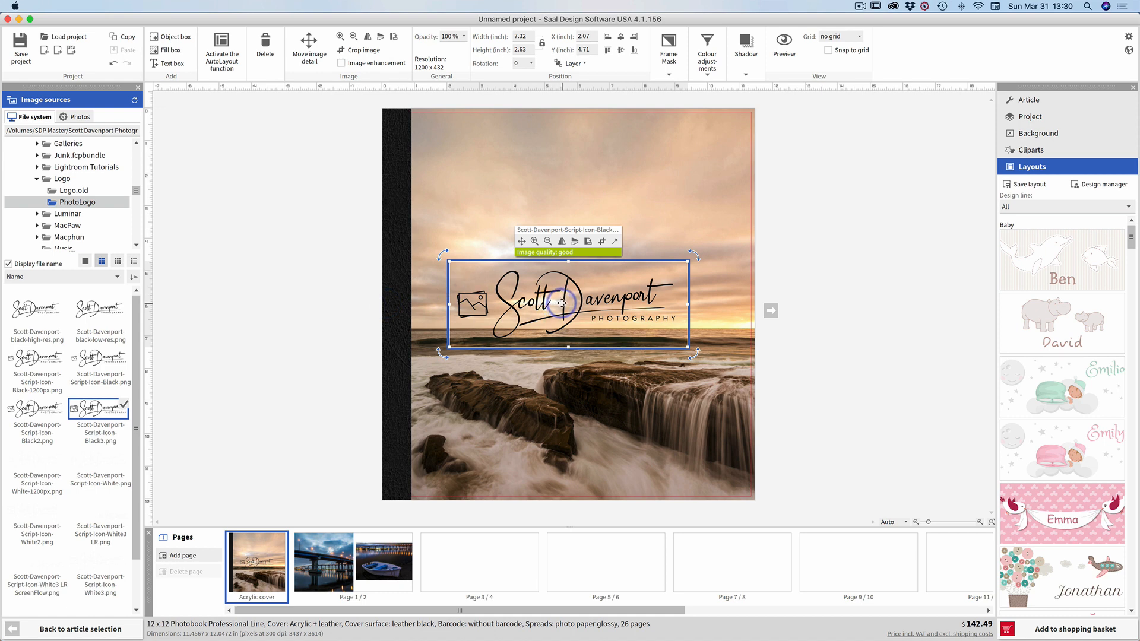
left_click_drag(562, 303, 574, 163)
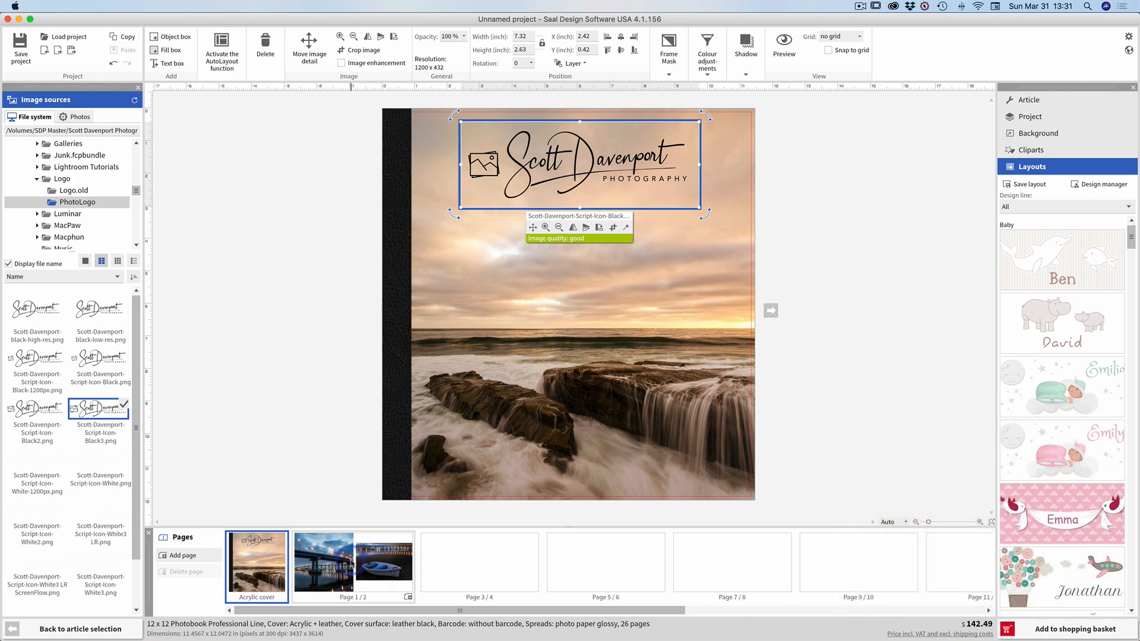
Compare the AutoLayout setting of the empty page 3/4 spread with that of the page 1/2 spread
left_click(352, 565)
left_click(474, 551)
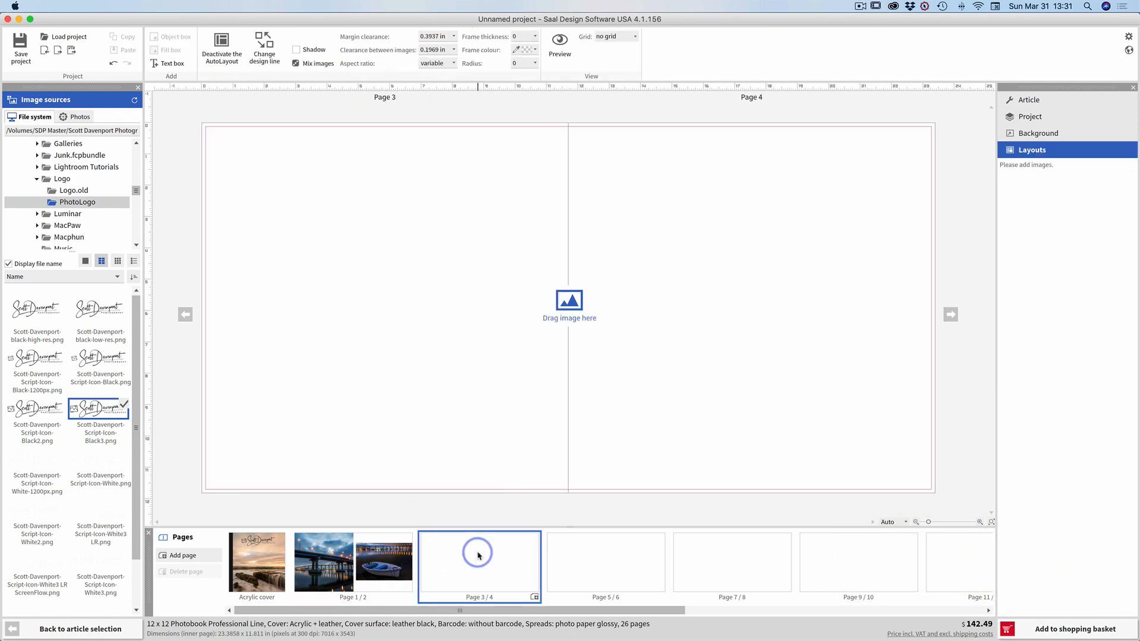
left_click(228, 35)
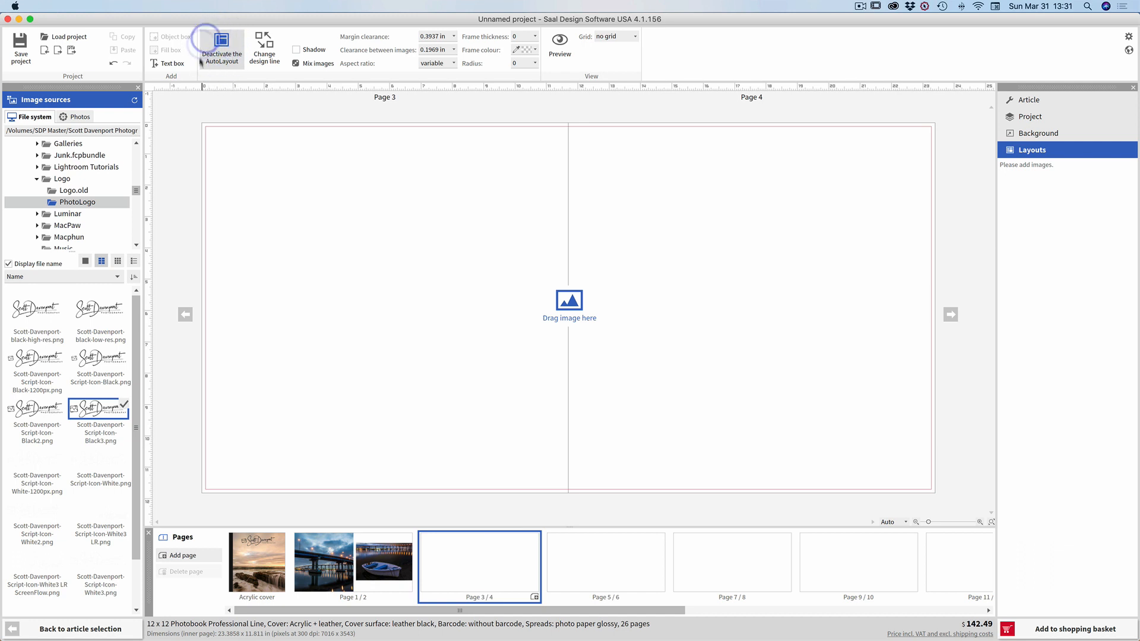
left_click(379, 568)
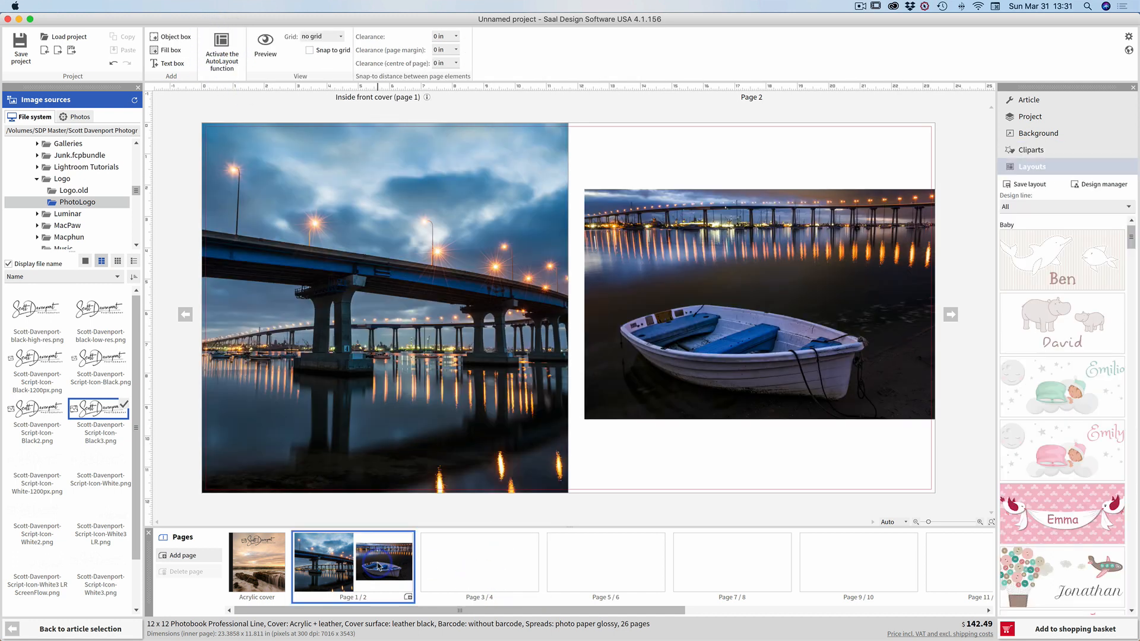
left_click(221, 70)
left_click(485, 583)
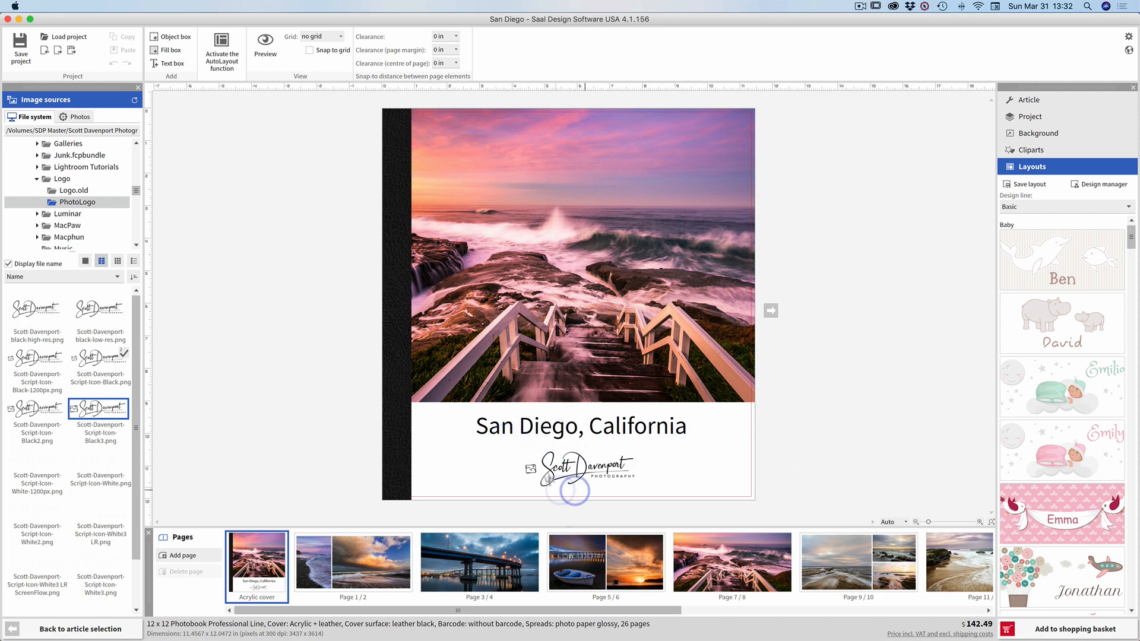
Review the San Diego book's spreads from the cover to pages 25/26 and return to the page 1/2 spread
left_click(775, 312)
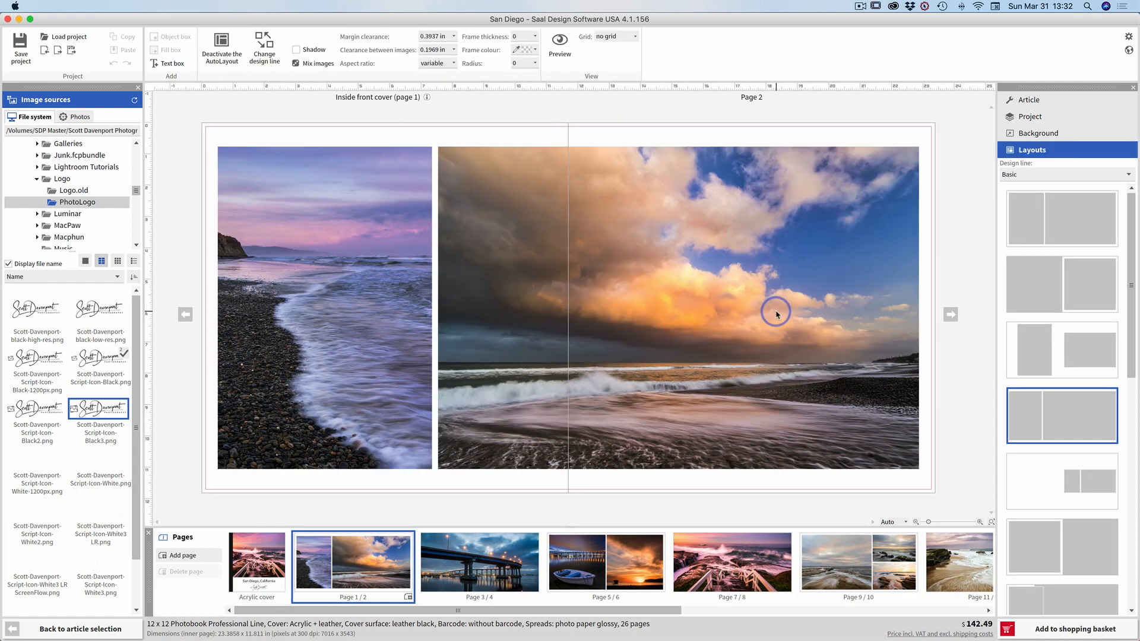
left_click(952, 315)
left_click(953, 316)
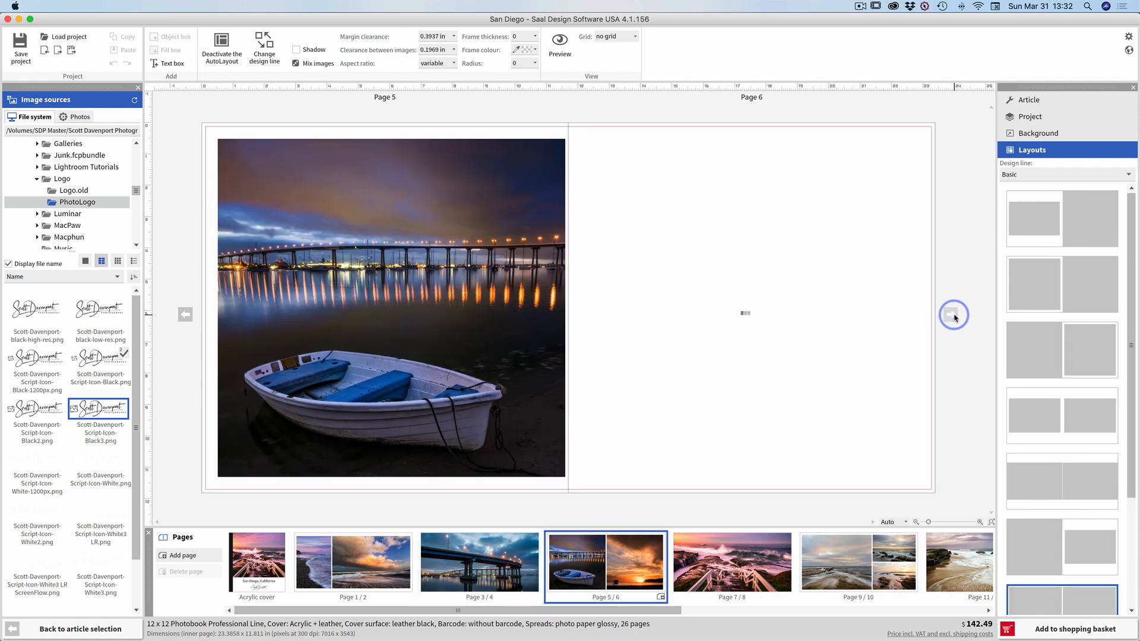
left_click(953, 316)
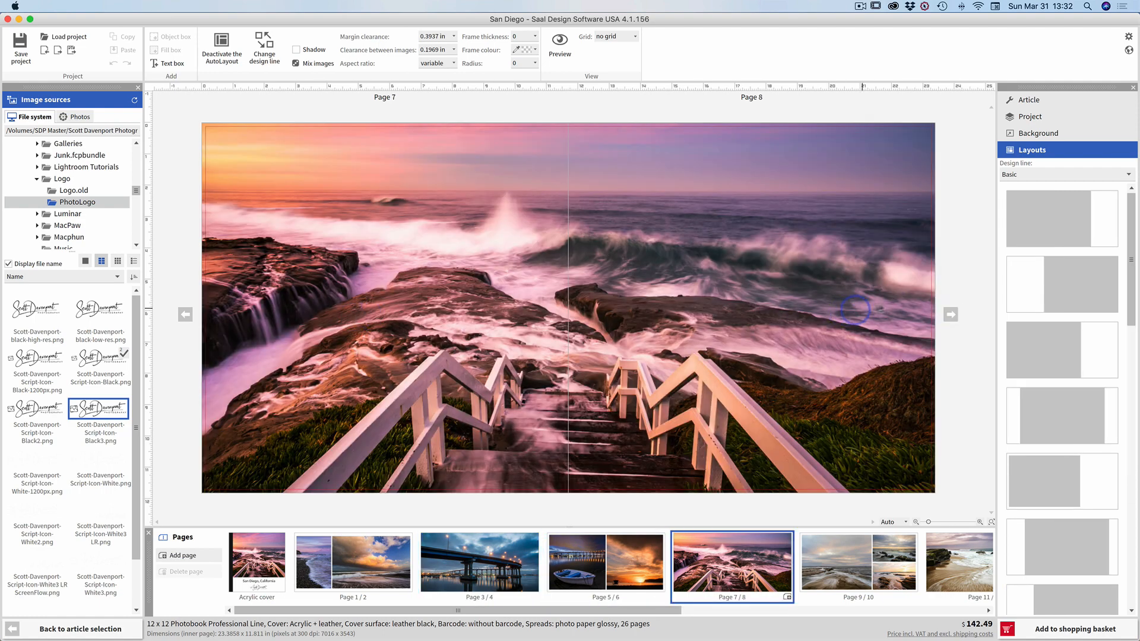
left_click(952, 316)
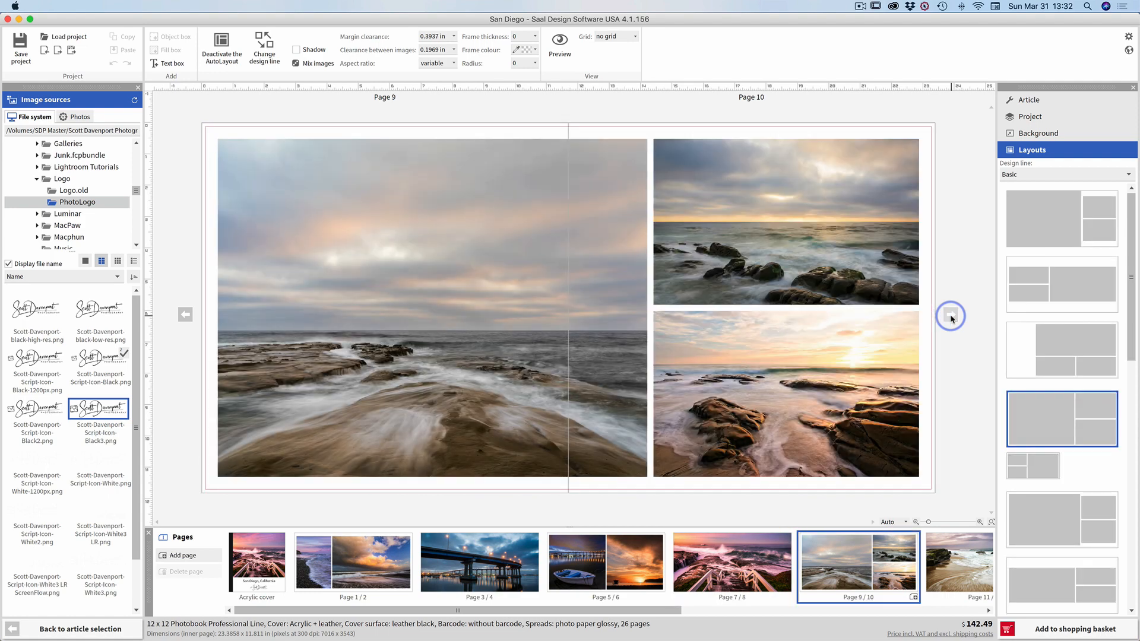
left_click(951, 316)
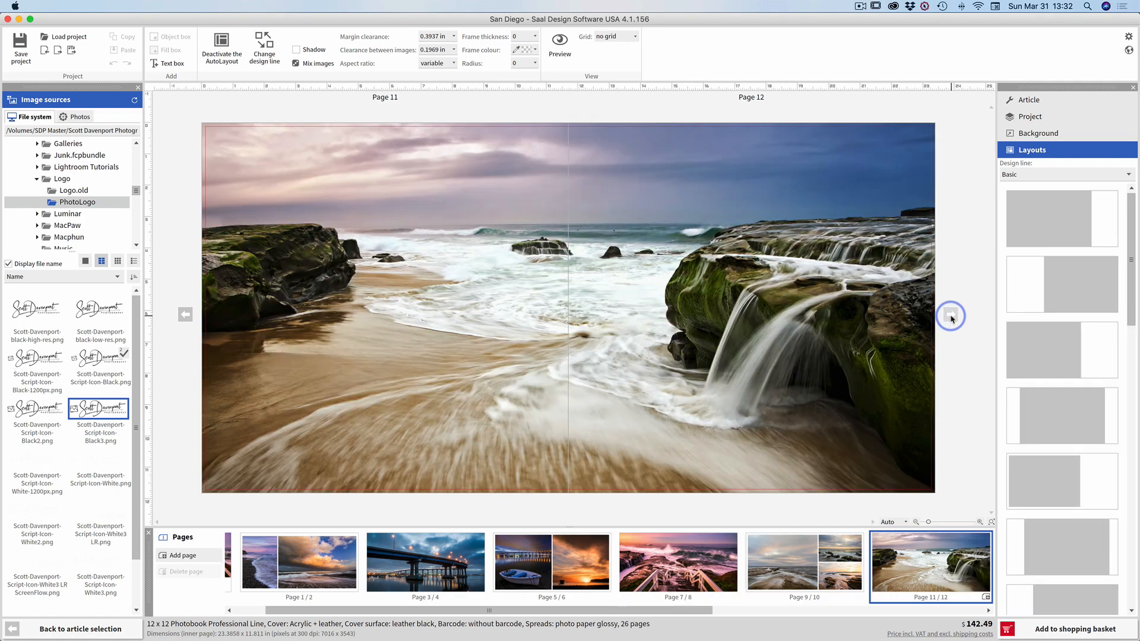
left_click(941, 611)
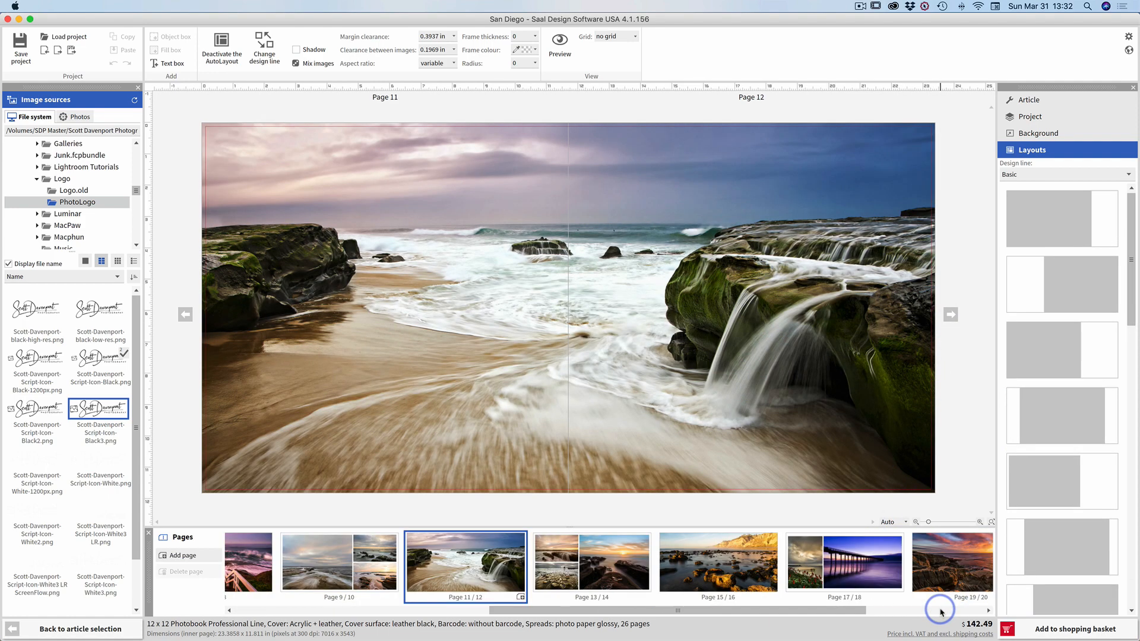
left_click_drag(915, 611, 985, 615)
left_click(923, 573)
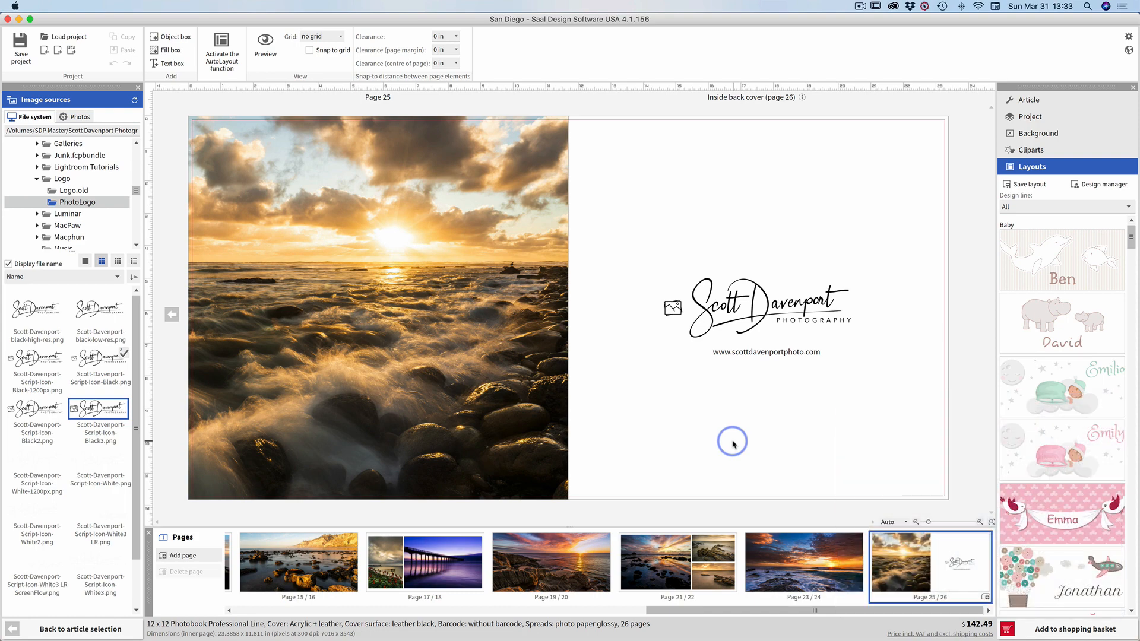
left_click_drag(688, 610, 240, 631)
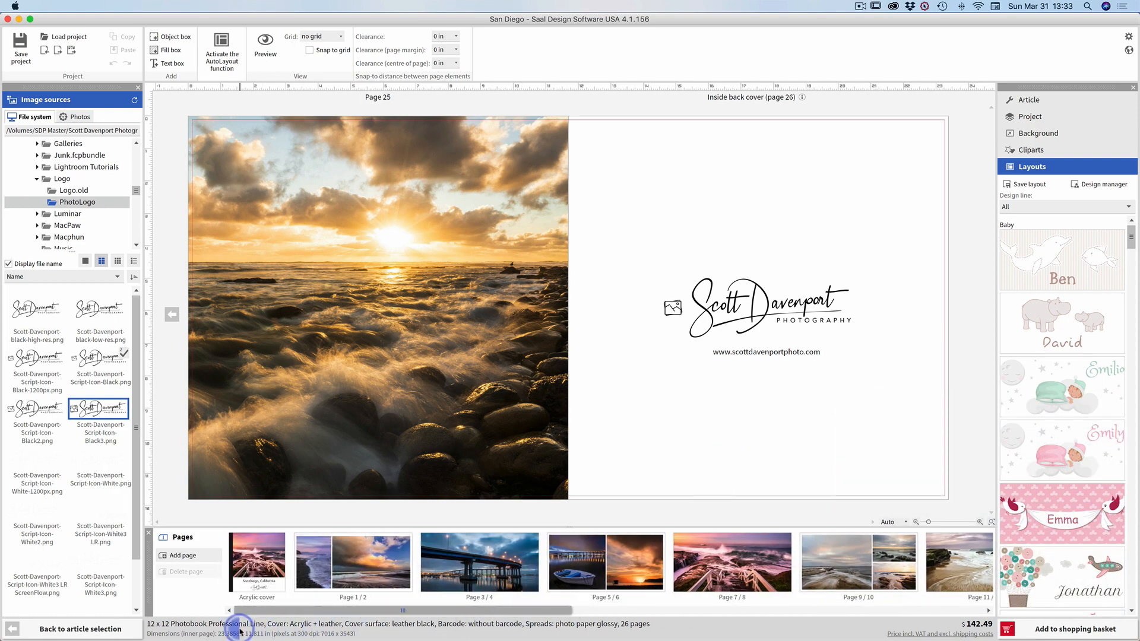
left_click(337, 571)
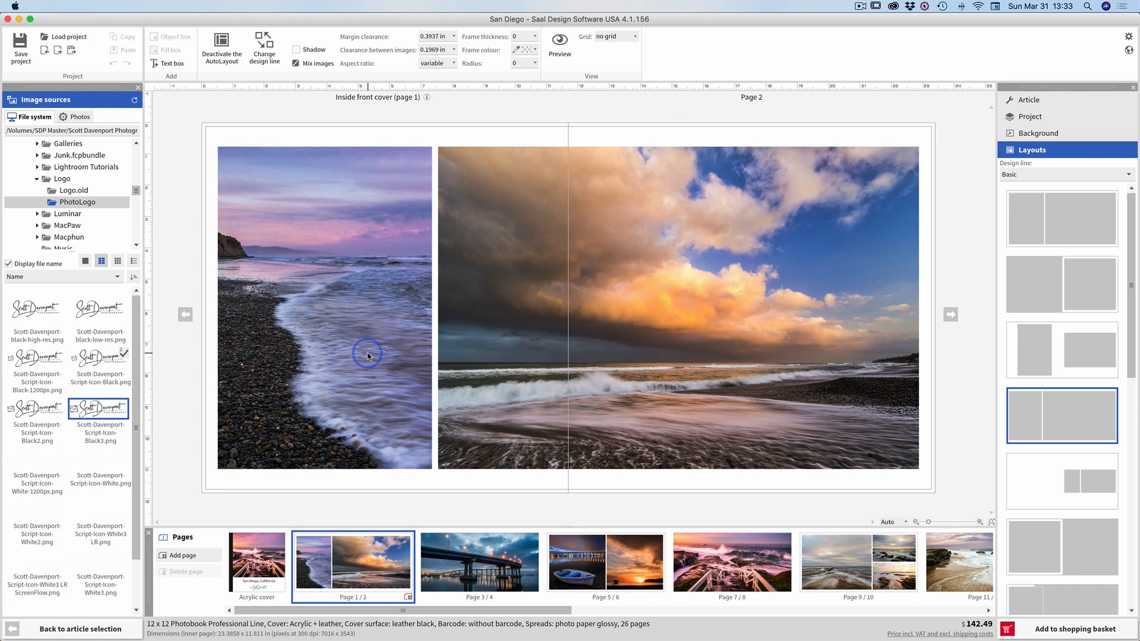
Proceed towards ordering the San Diego book and check the project preview from the cover to pages 1/2
left_click(1049, 631)
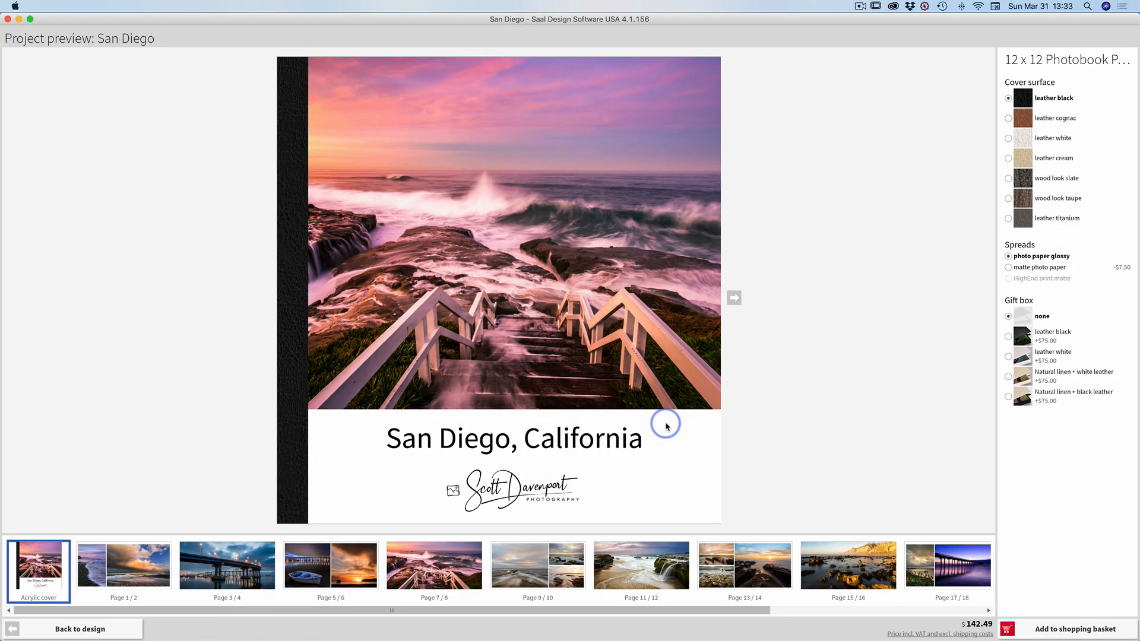
left_click(734, 291)
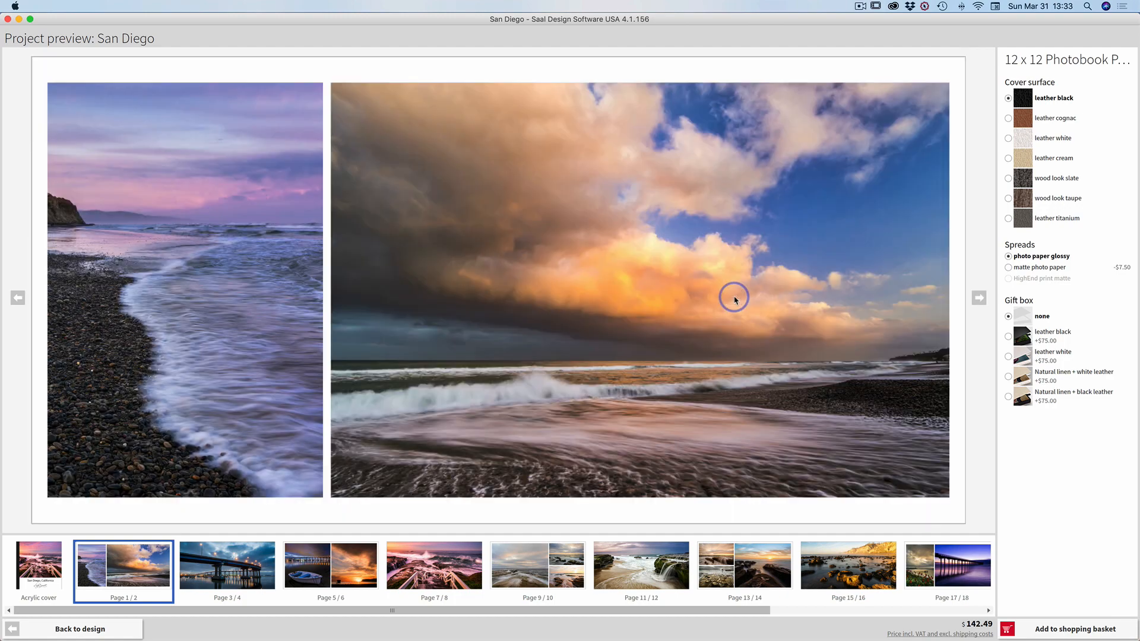